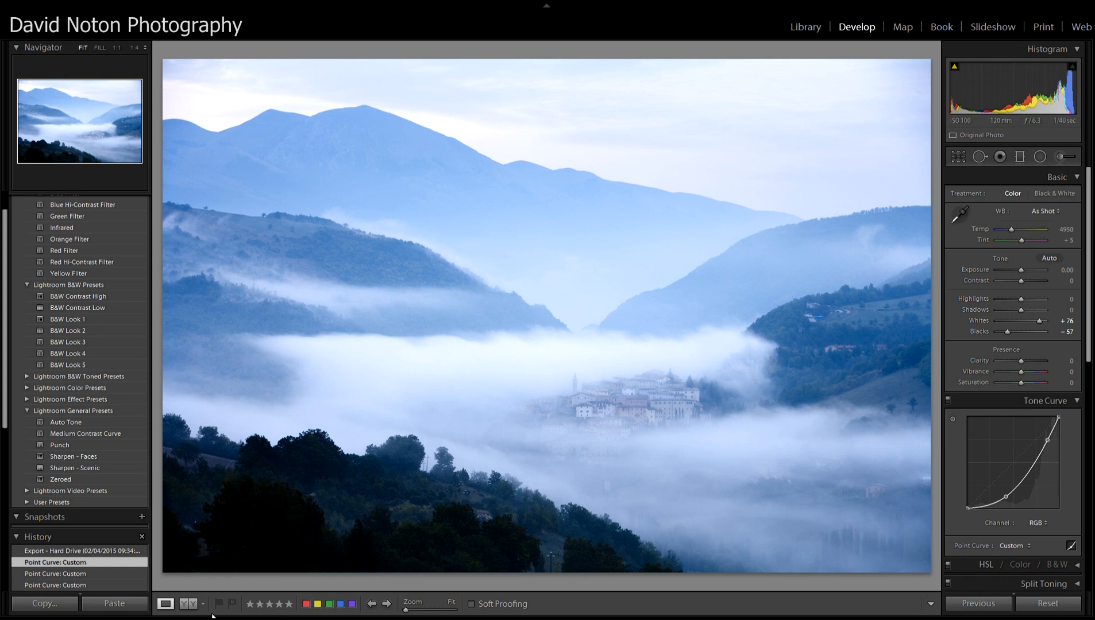
Compare the photo's before and after versions side by side, and return to the single-image view
left_click(190, 605)
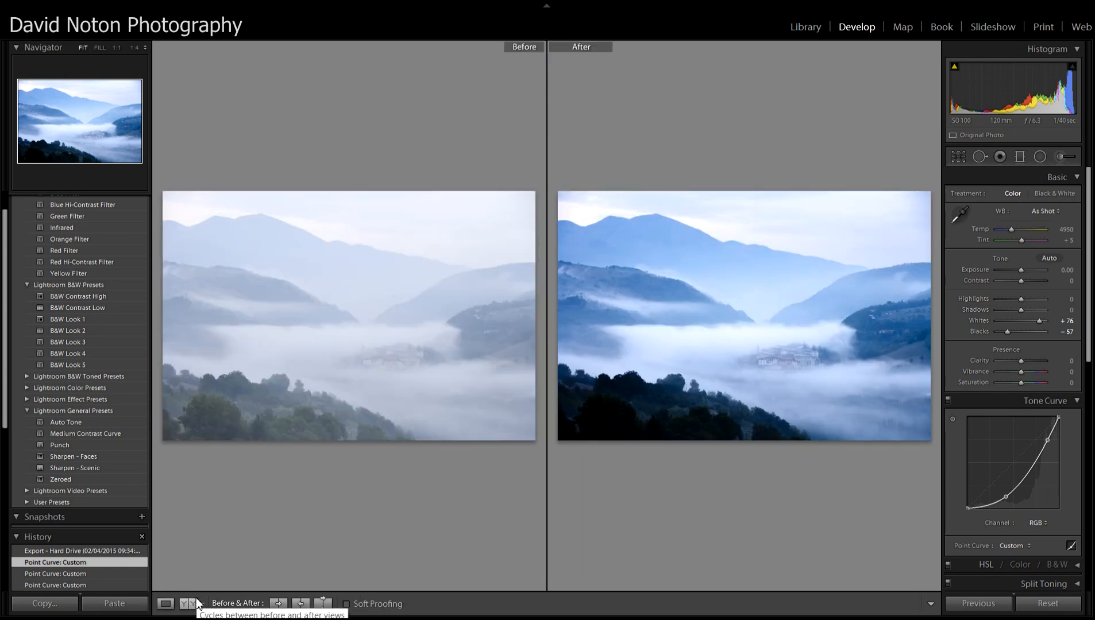
left_click(165, 604)
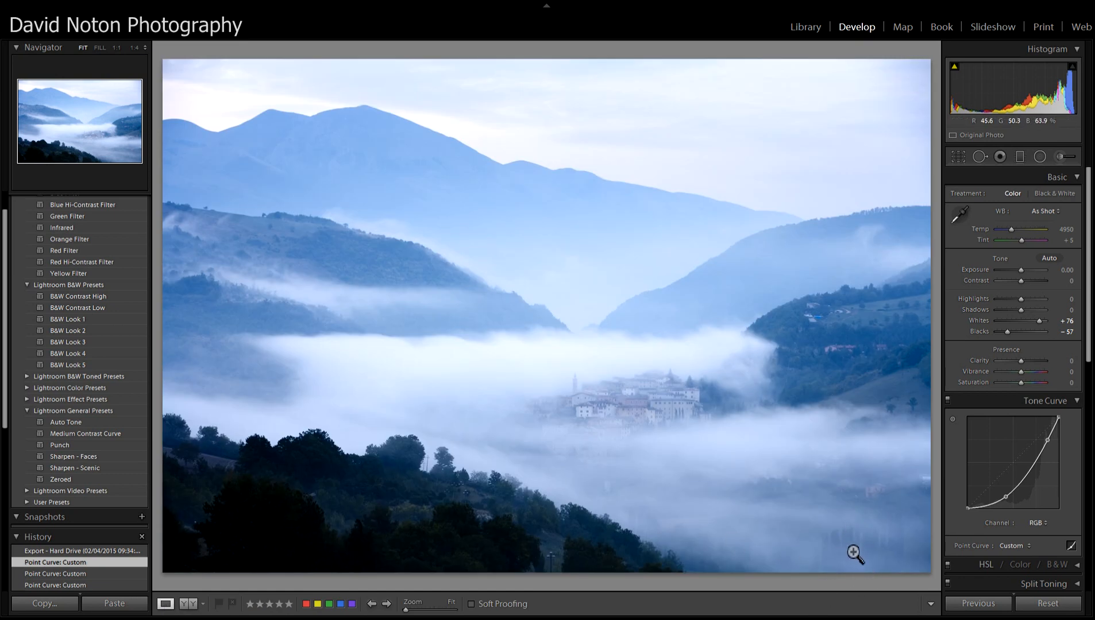
Enable lens profile corrections for the photo in Lens Corrections
left_click_drag(1088, 247, 1088, 236)
left_click(1090, 310)
mouse_move(1089, 312)
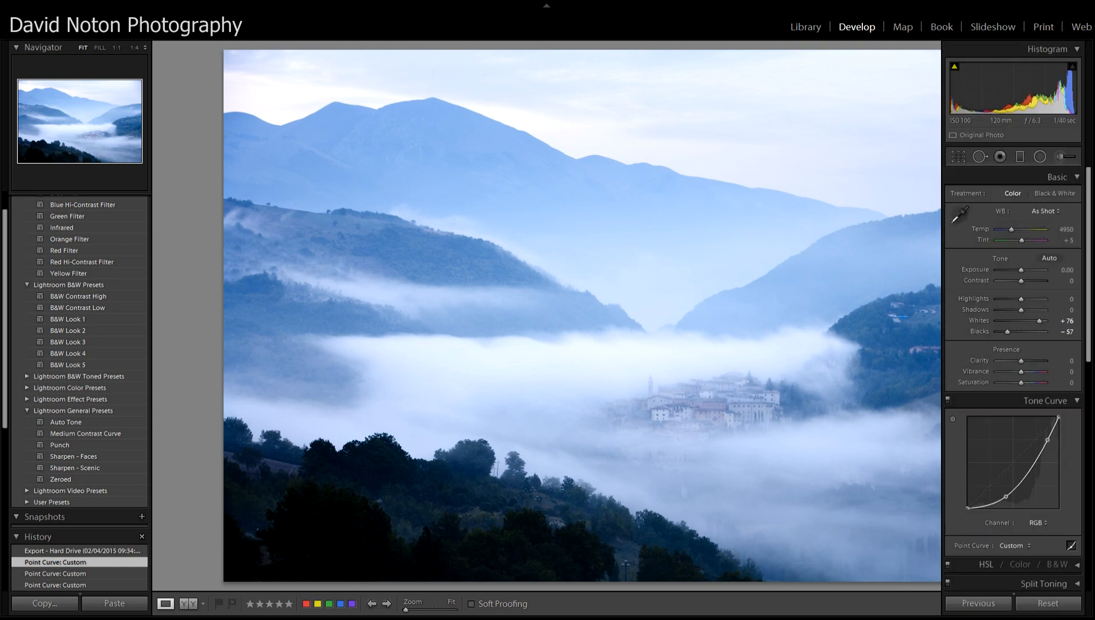
left_click_drag(1089, 312, 1093, 534)
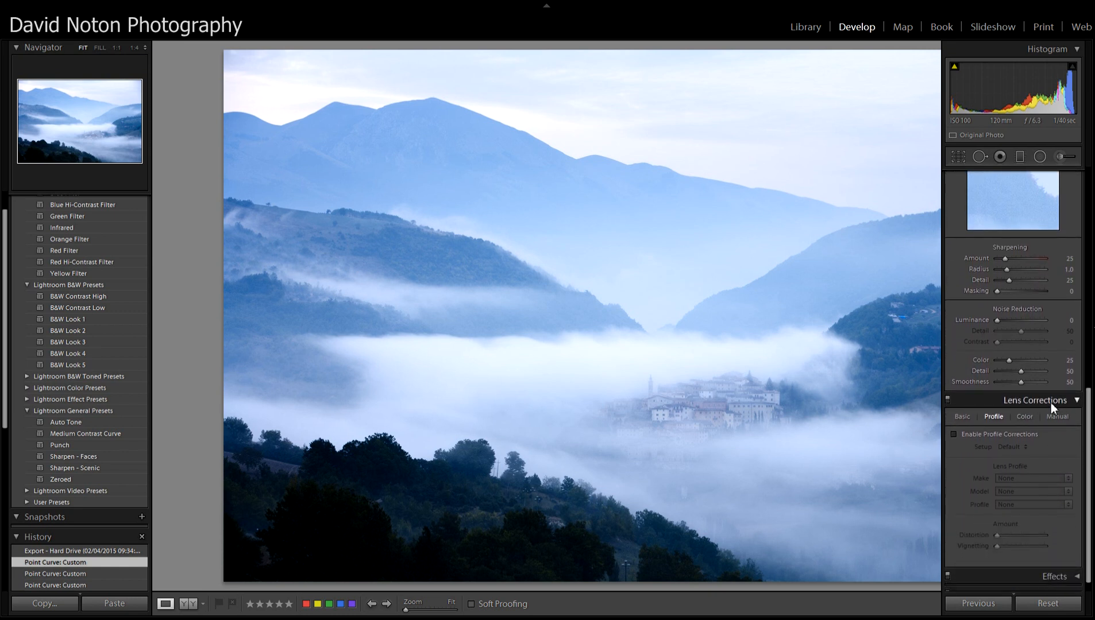
left_click(953, 434)
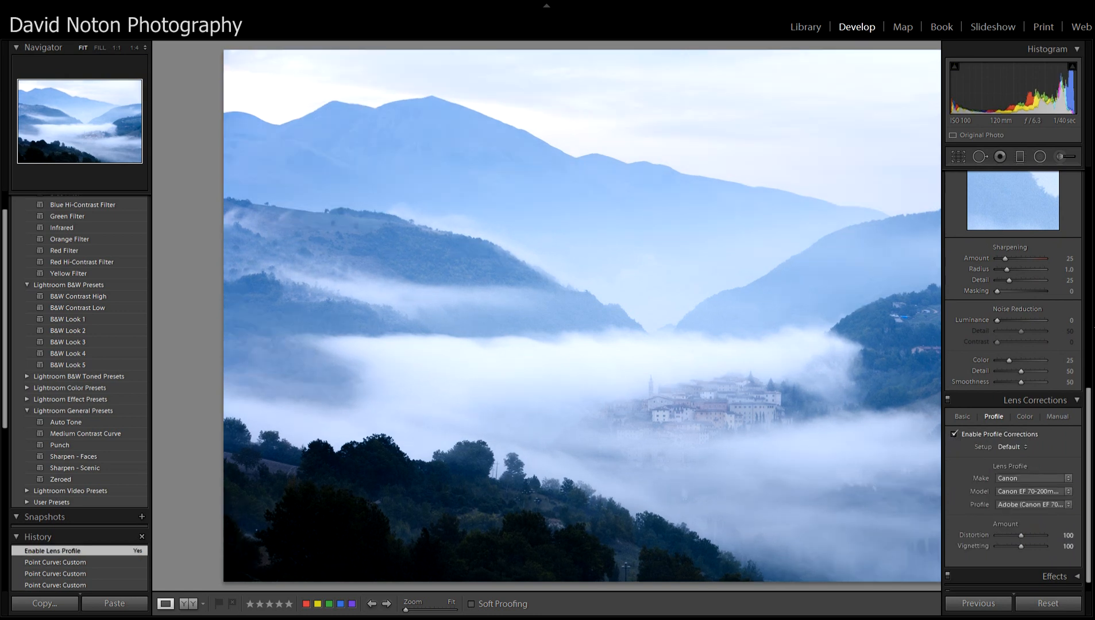
Hide the develop adjustments and send the photo to Adobe Photoshop CC for editing
key("F8")
mouse_move(1093, 328)
left_click(92, 1)
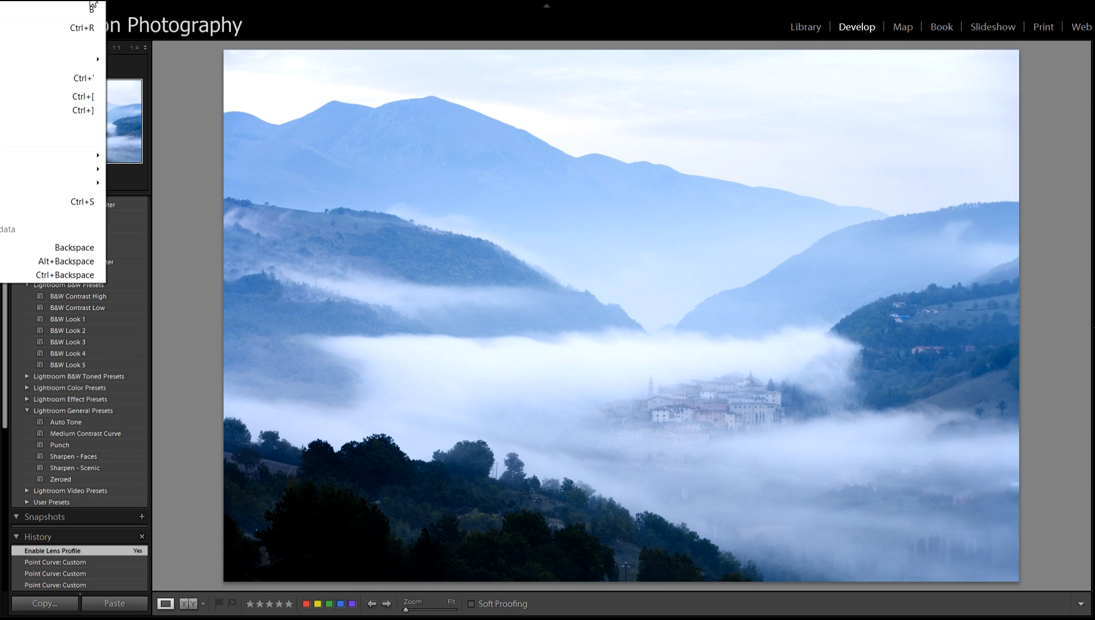
mouse_move(46, 59)
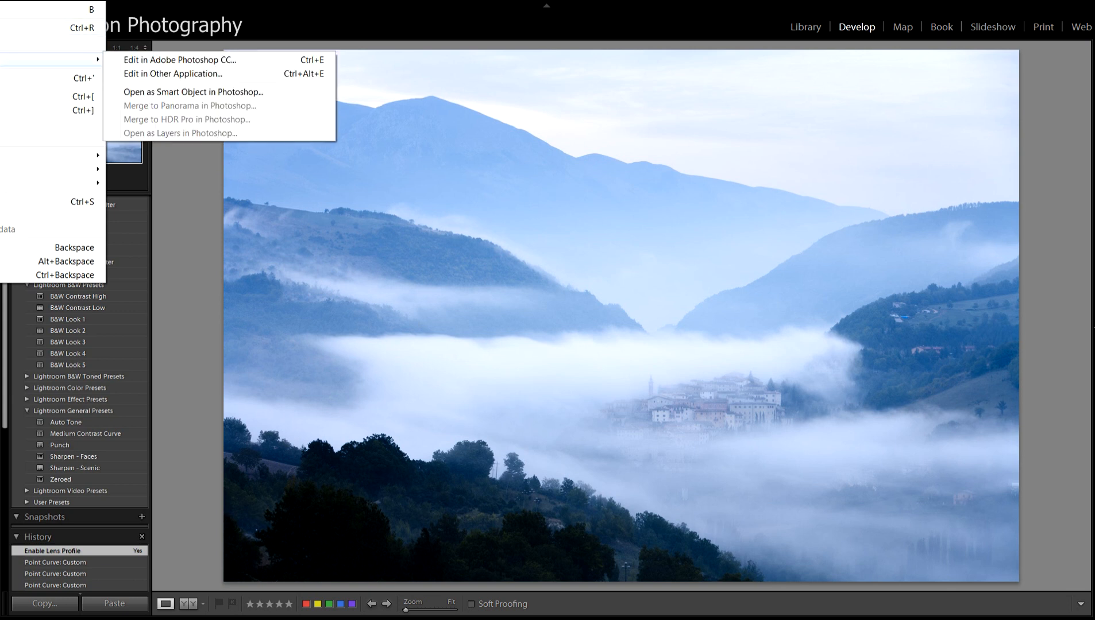
left_click(175, 61)
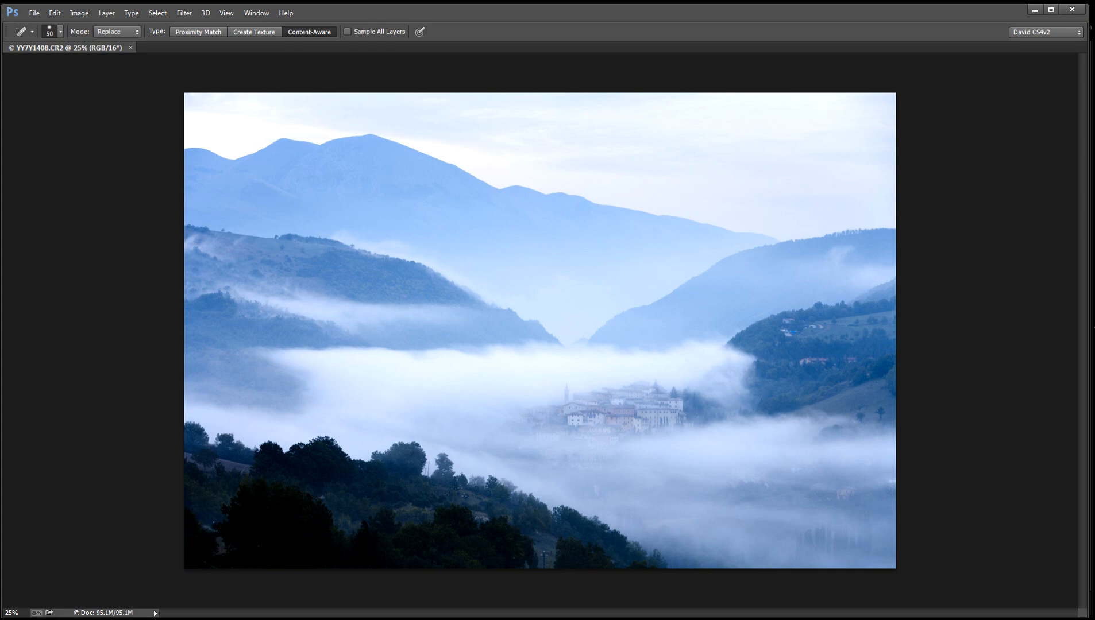
Select the dark wooded hillside in the foreground with the Quick Selection tool
left_click_drag(1094, 0, 58, 93)
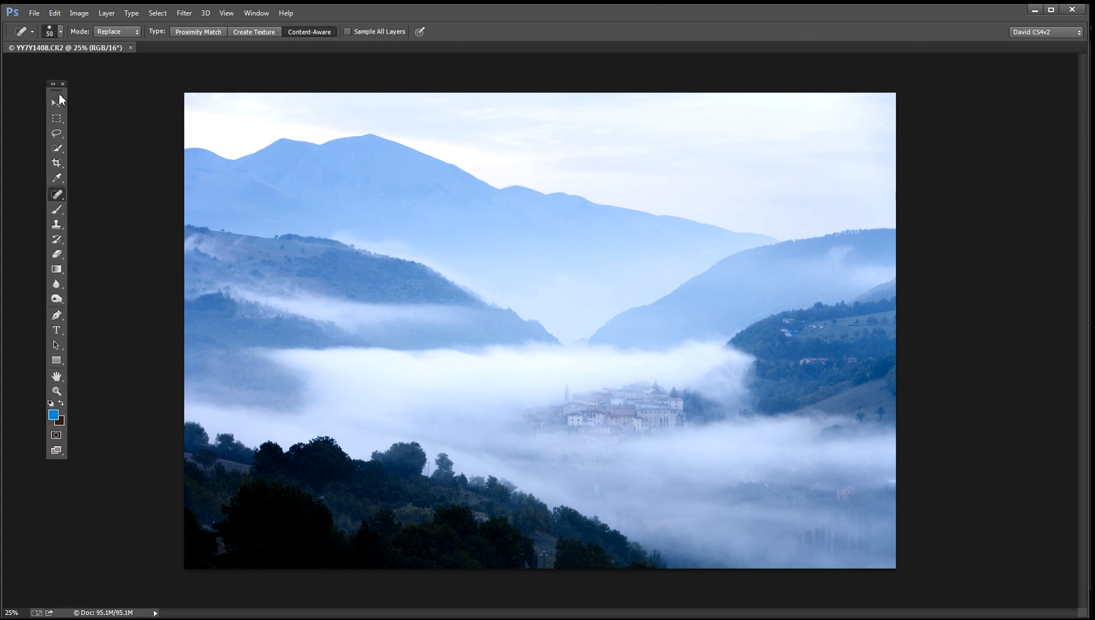
left_click(53, 148)
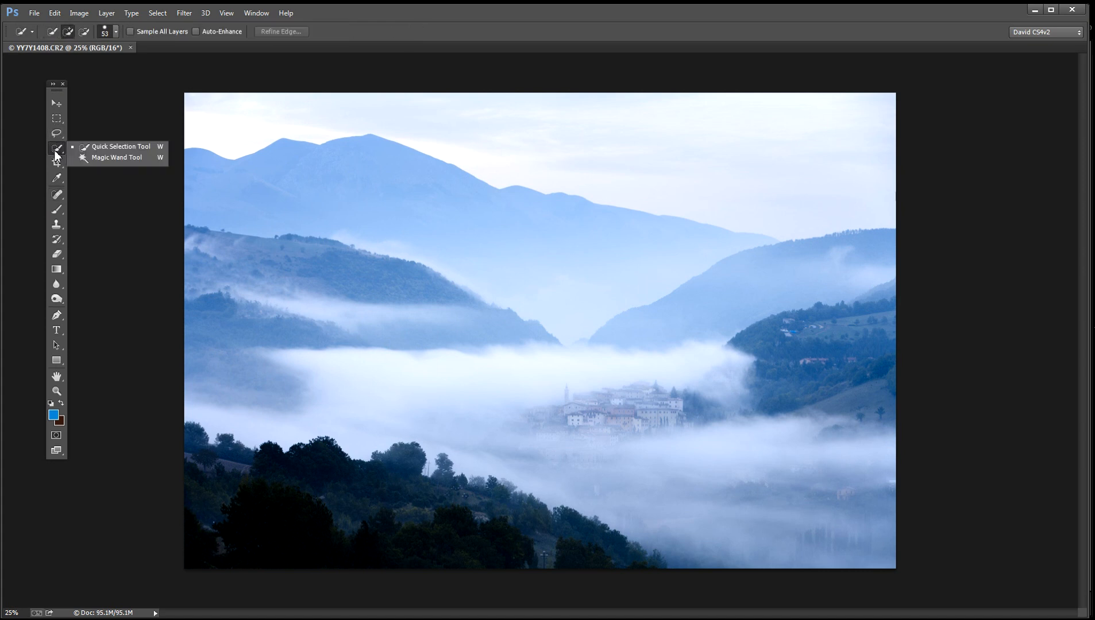
left_click(102, 149)
mouse_move(215, 483)
left_mouse_down()
mouse_move(337, 493)
mouse_move(667, 577)
left_mouse_up()
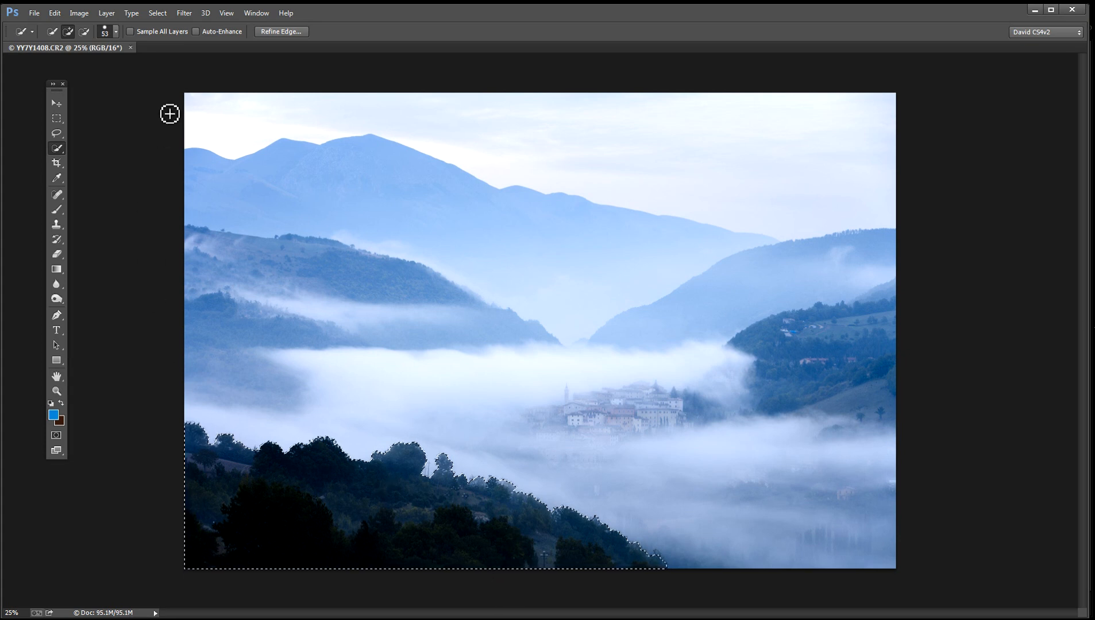
Invert the foreground selection to cover the mist, mountains and sky, and soften it with the Feather 100 action
left_click(157, 12)
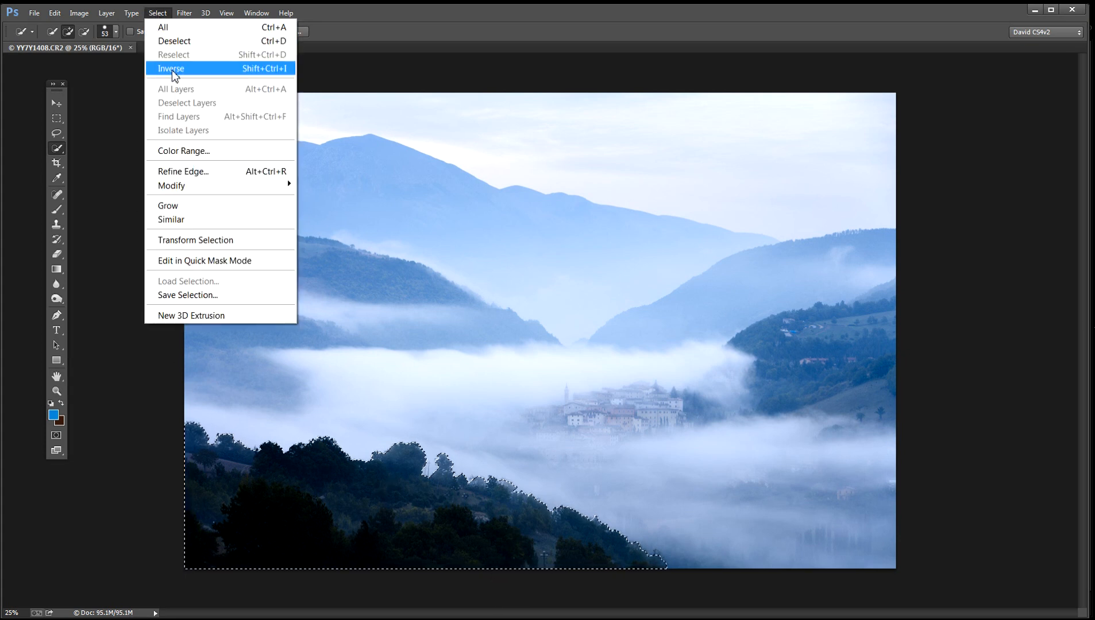
left_click(173, 69)
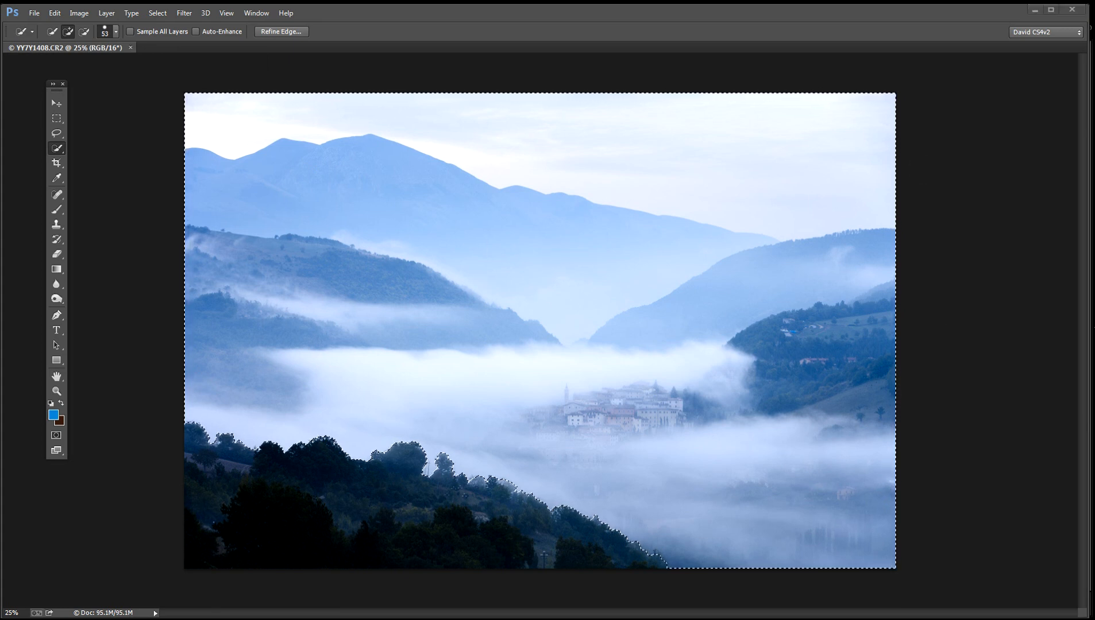
left_click_drag(1094, 94, 987, 118)
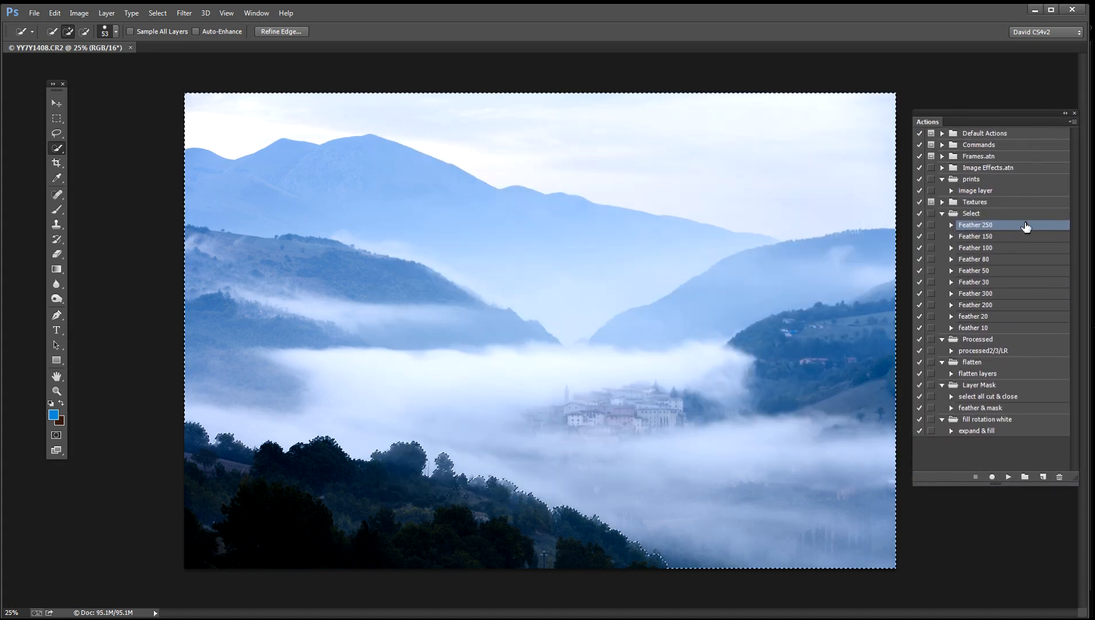
left_click(992, 251)
left_click(1009, 477)
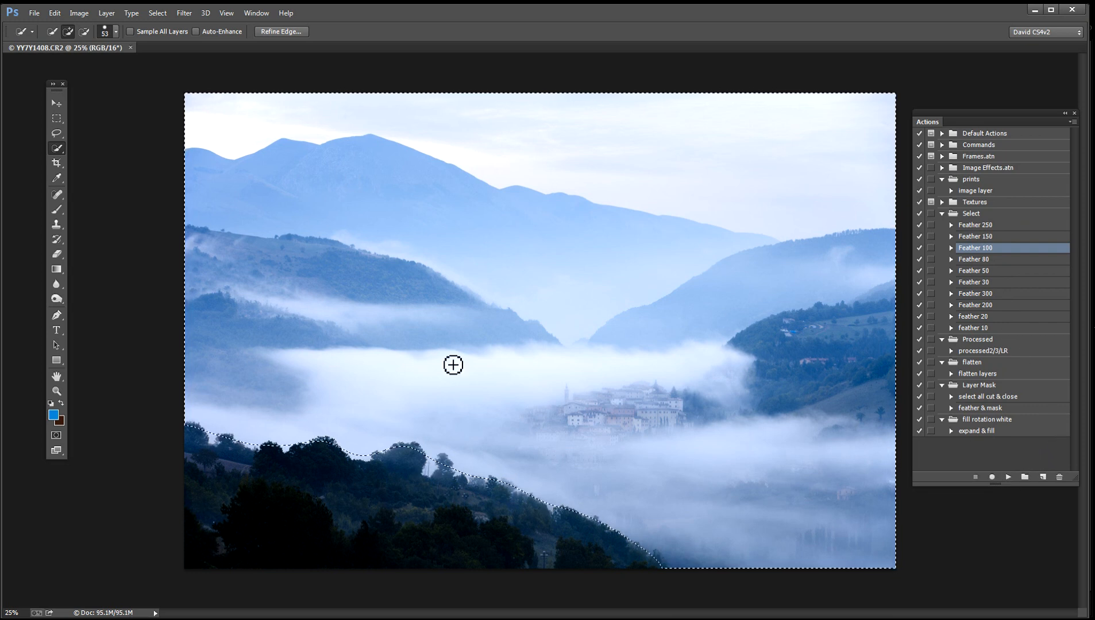
Start a Curves adjustment on the feathered selection and add a midtone point at input 133, output 123
left_click(76, 15)
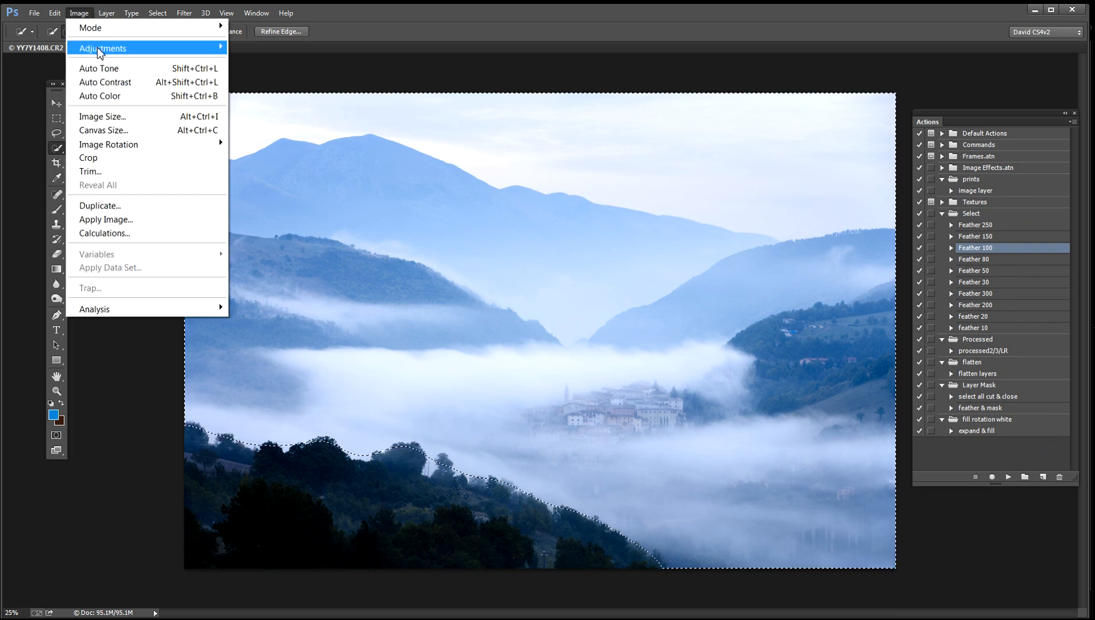
mouse_move(103, 49)
left_click(23, 80)
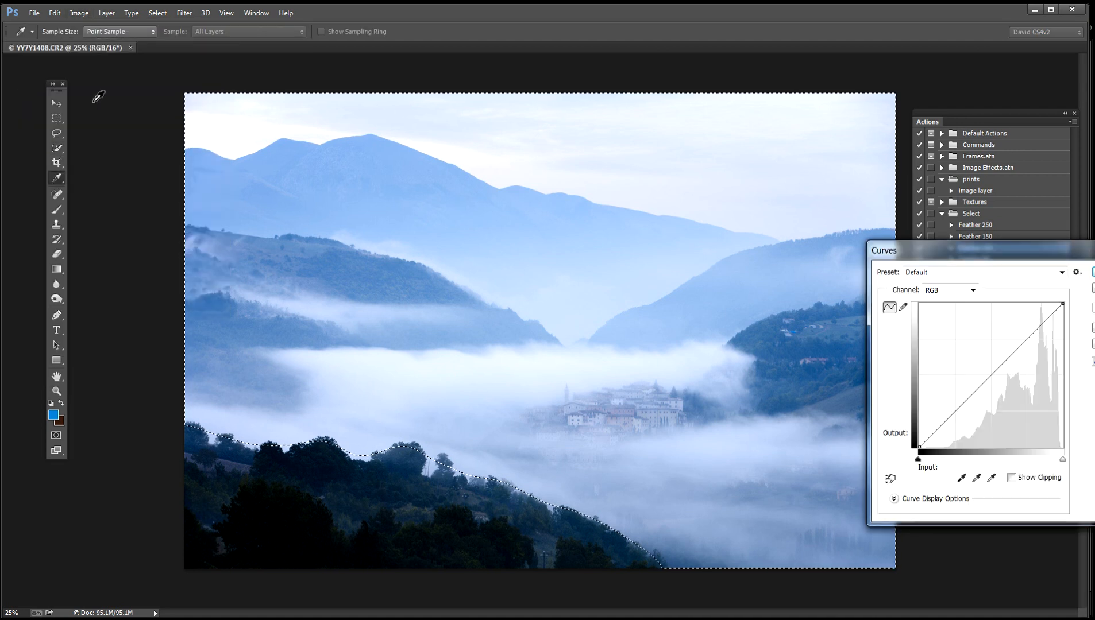
left_click_drag(961, 246, 986, 227)
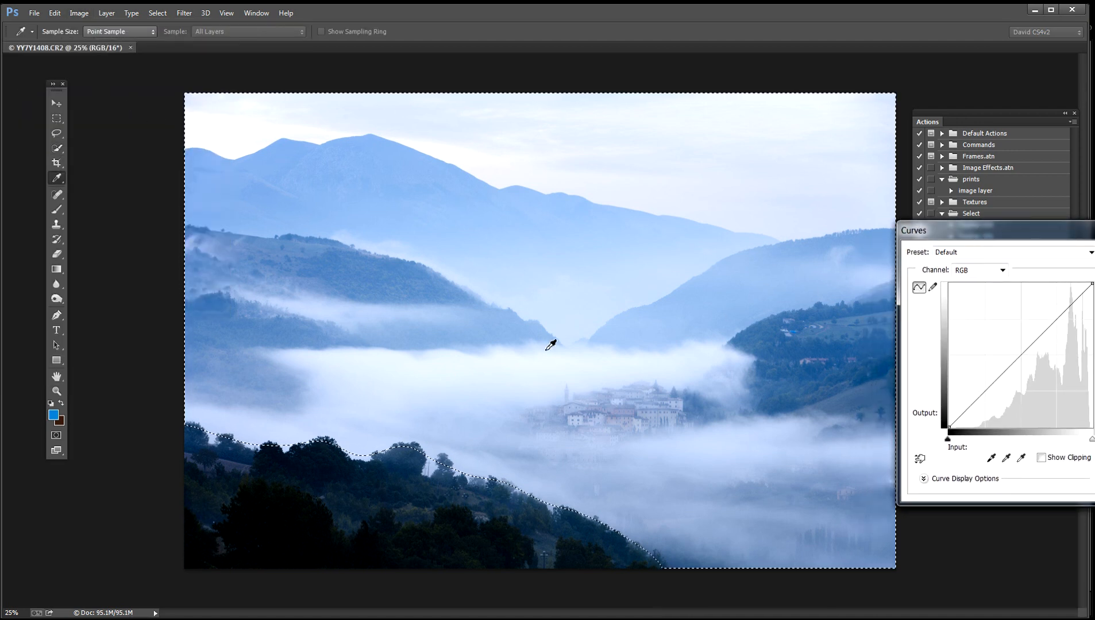
left_click(1024, 357)
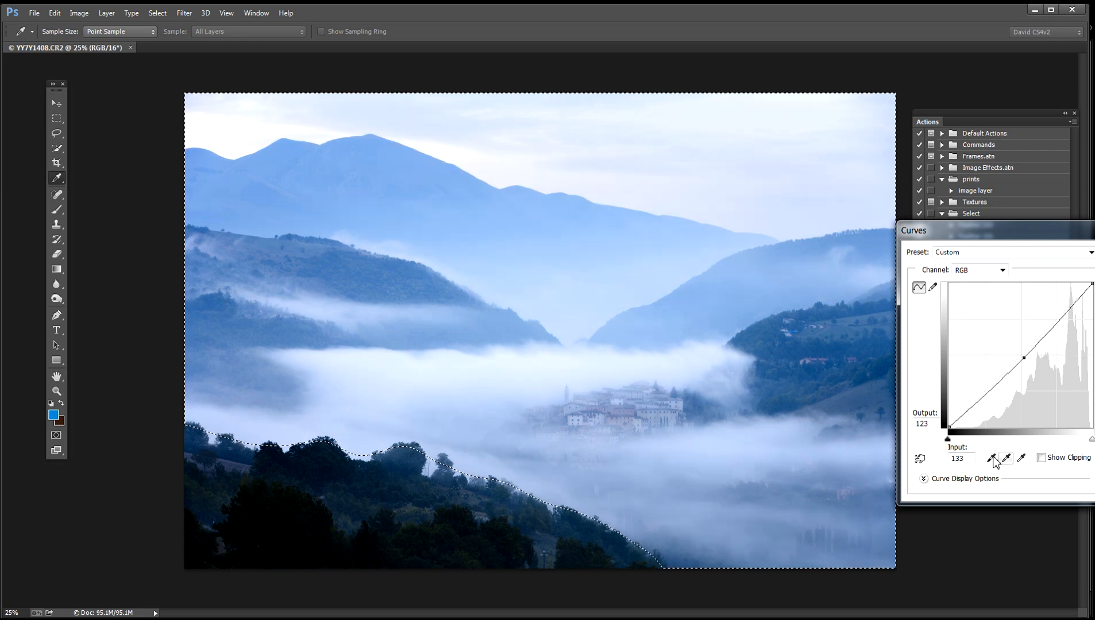
Using the clipping display, set the RGB curve's black point input to 10 and white point input to 252
left_click(1042, 458)
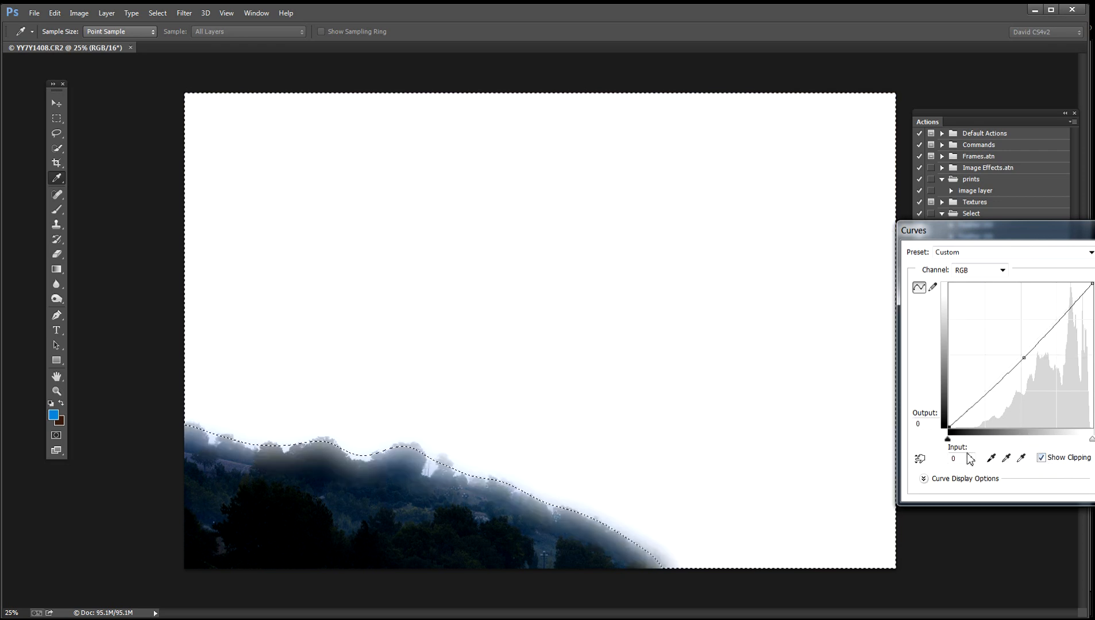
left_click_drag(948, 441, 952, 441)
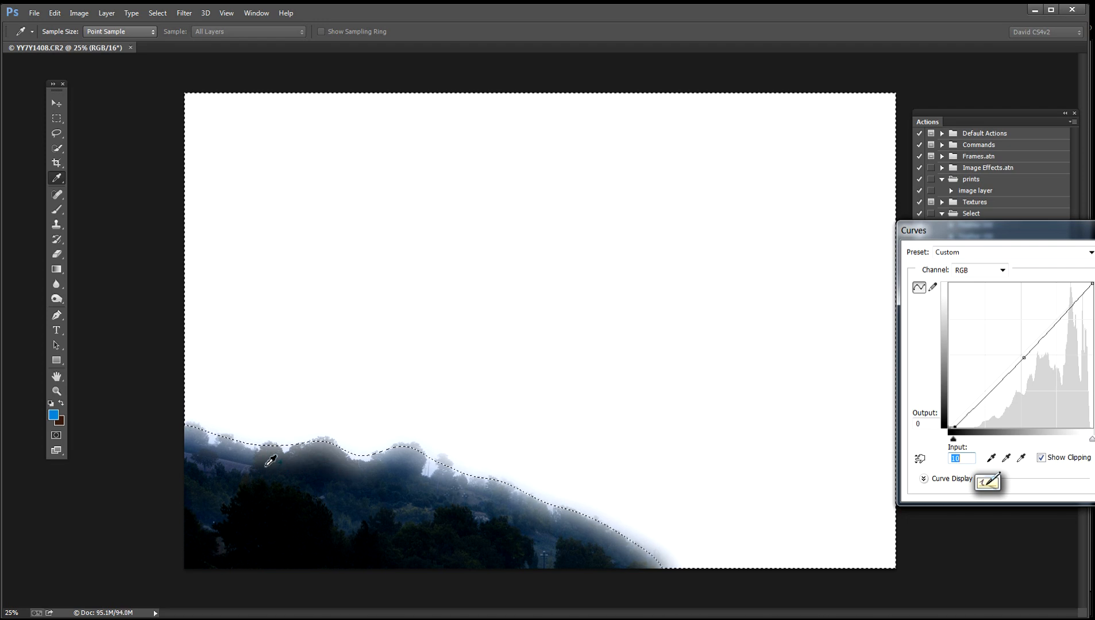
left_click_drag(1091, 441, 1090, 445)
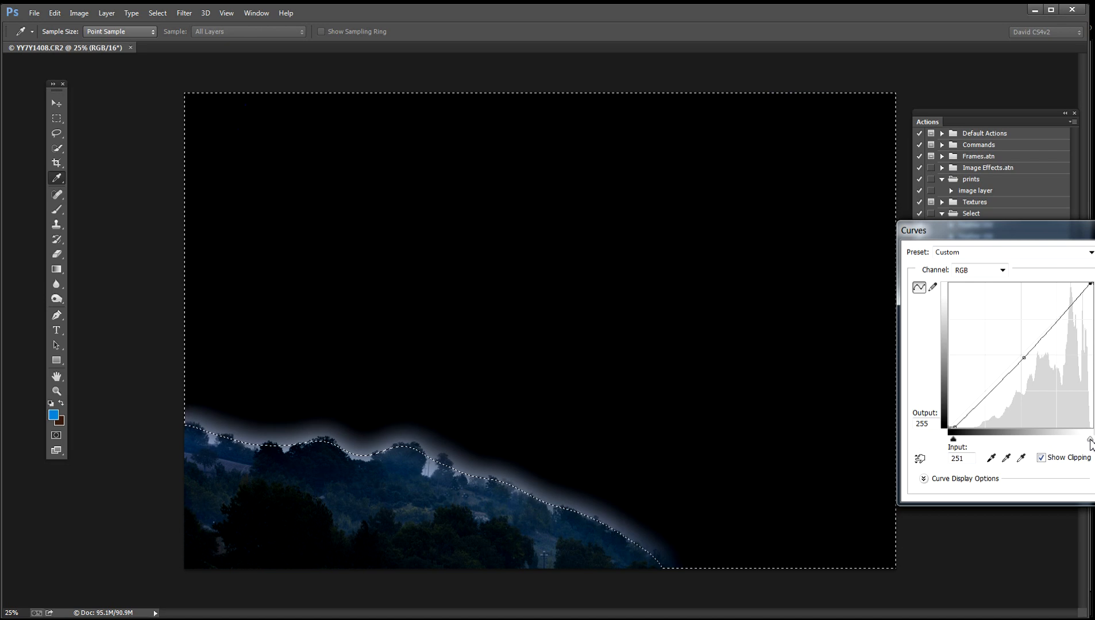
left_click_drag(1090, 440, 1091, 441)
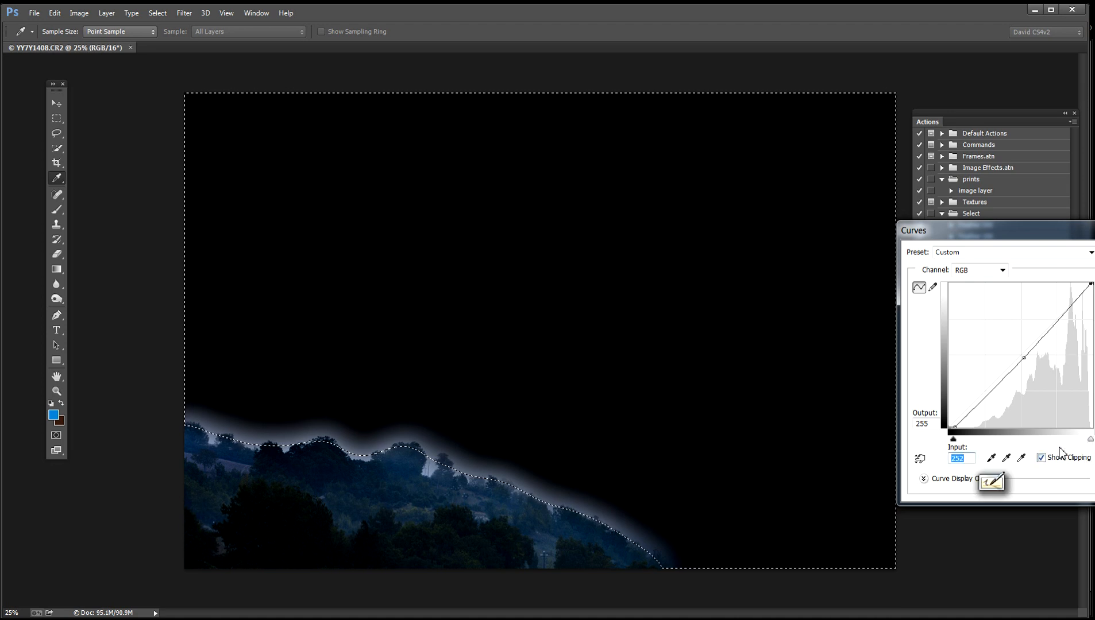
left_click_drag(1010, 232, 918, 239)
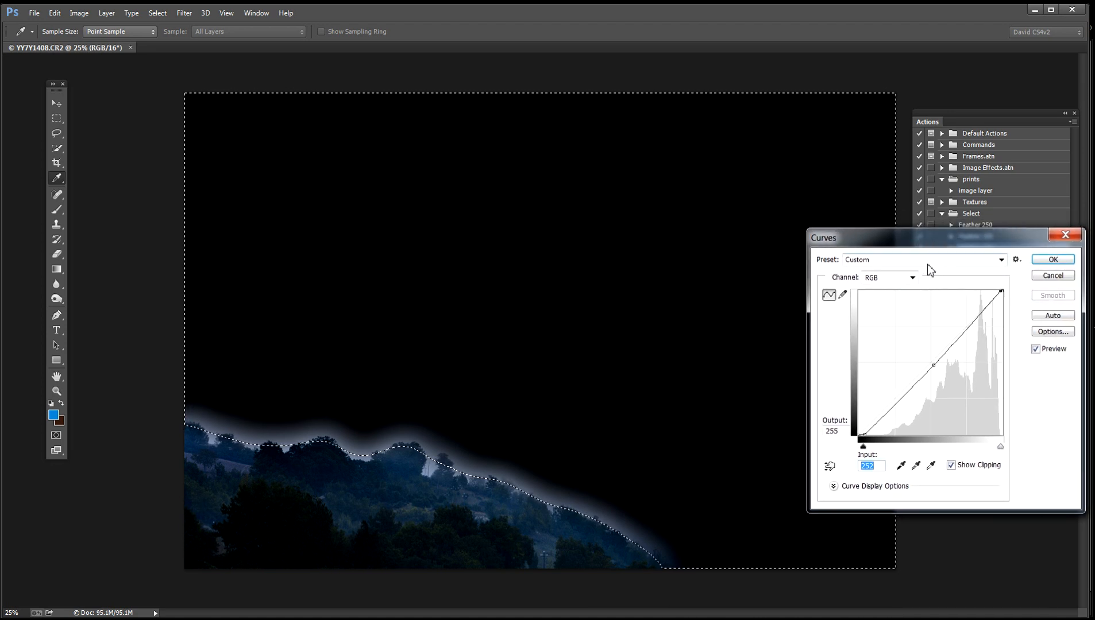
left_click(951, 465)
left_click_drag(984, 236, 998, 234)
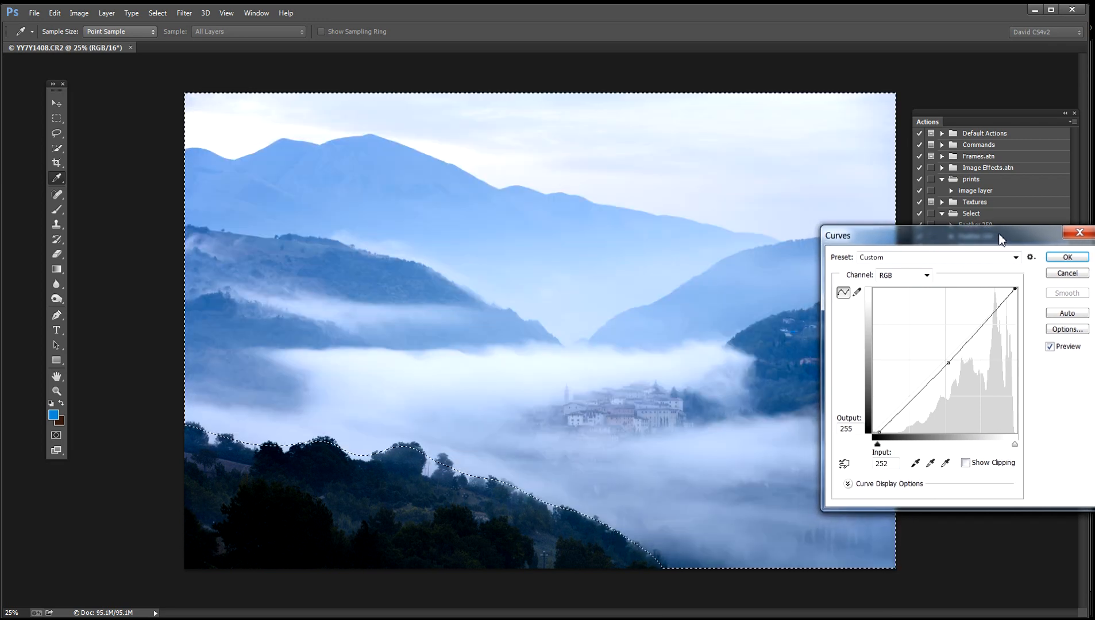
Check the curve's effect with the preview, lower the midtone point to input 153, output 114, apply the adjustment and deselect
left_click(1050, 347)
left_click(1050, 347)
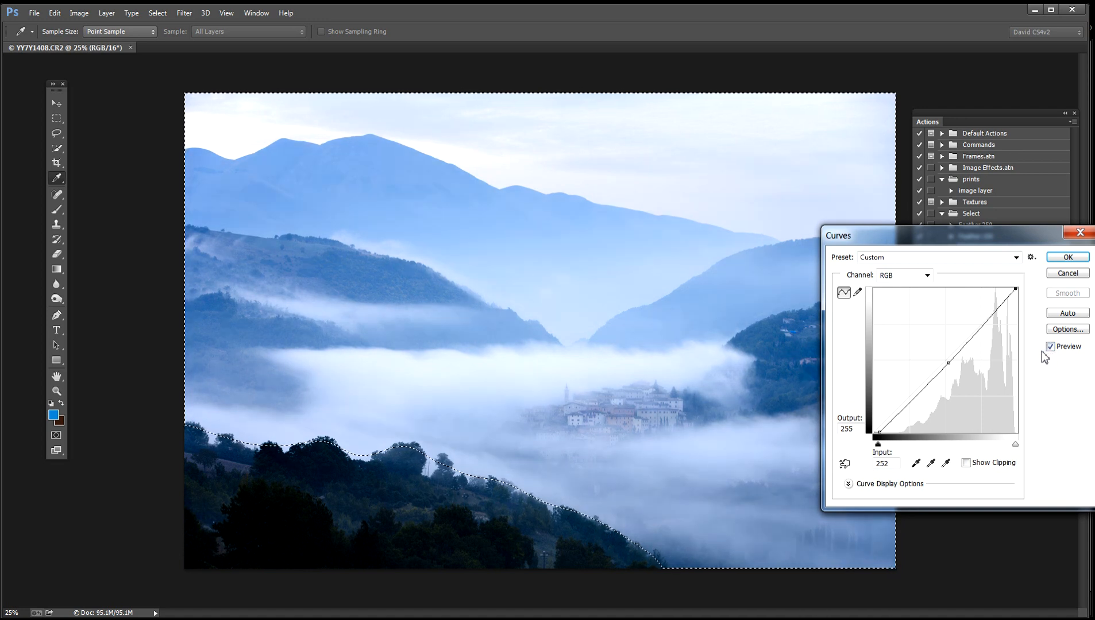
left_click(1054, 348)
left_click(1056, 350)
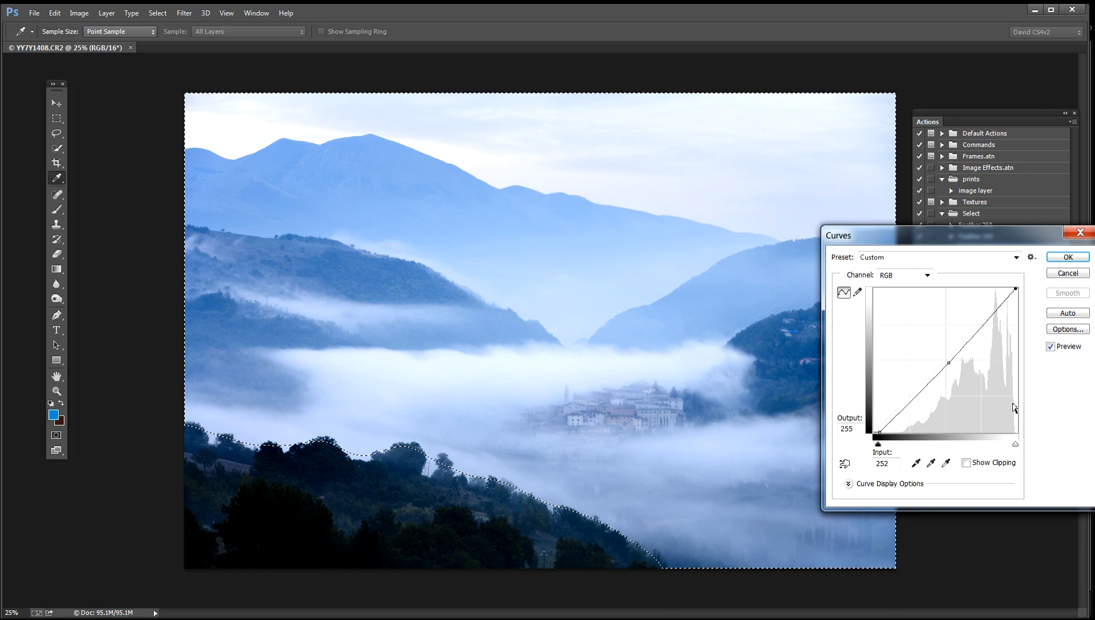
left_click_drag(949, 364, 959, 368)
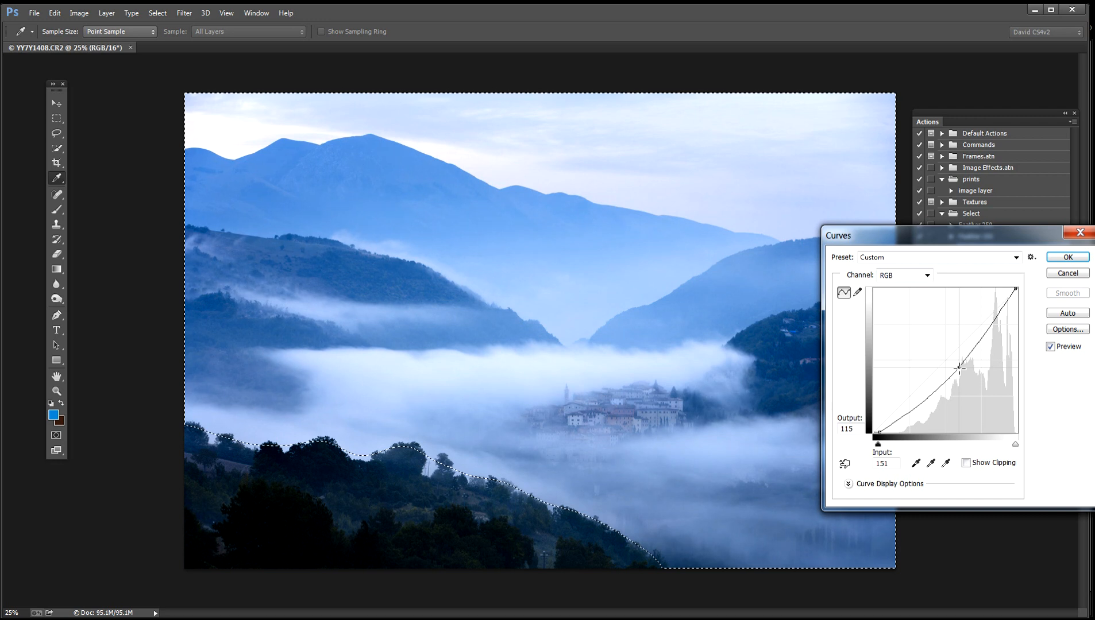
left_click_drag(959, 368, 960, 369)
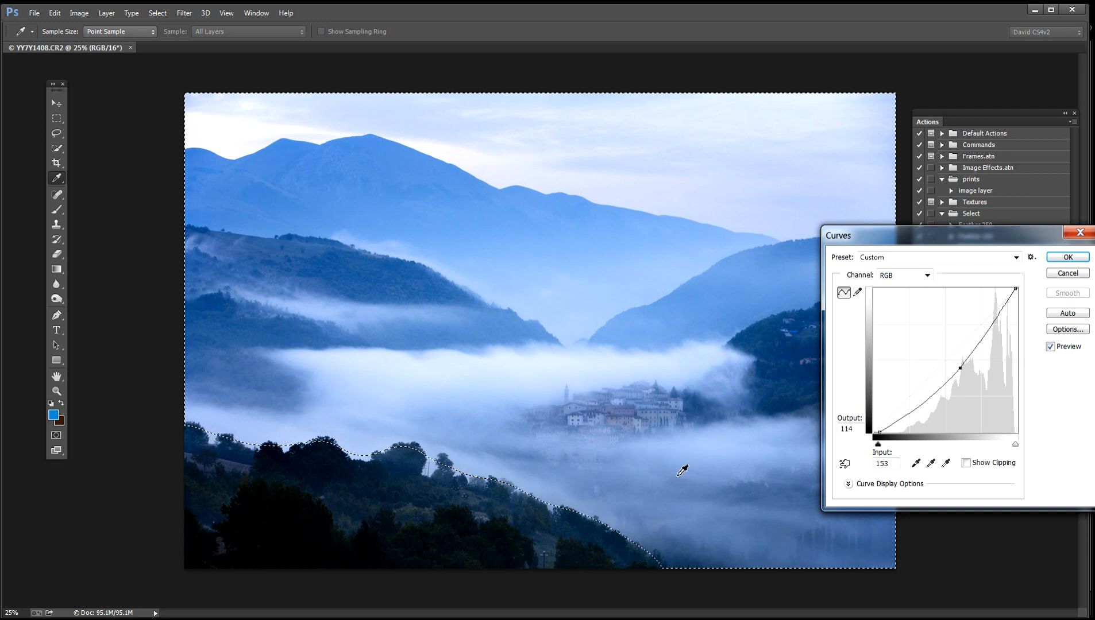
left_click(1067, 258)
key("w")
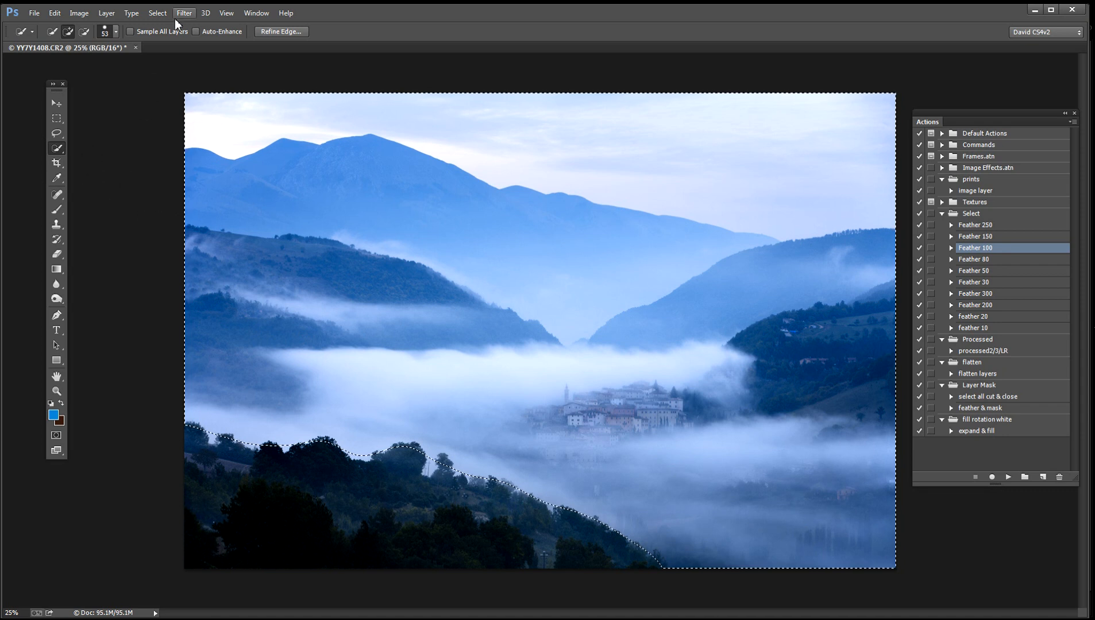
left_click(157, 12)
left_click(163, 39)
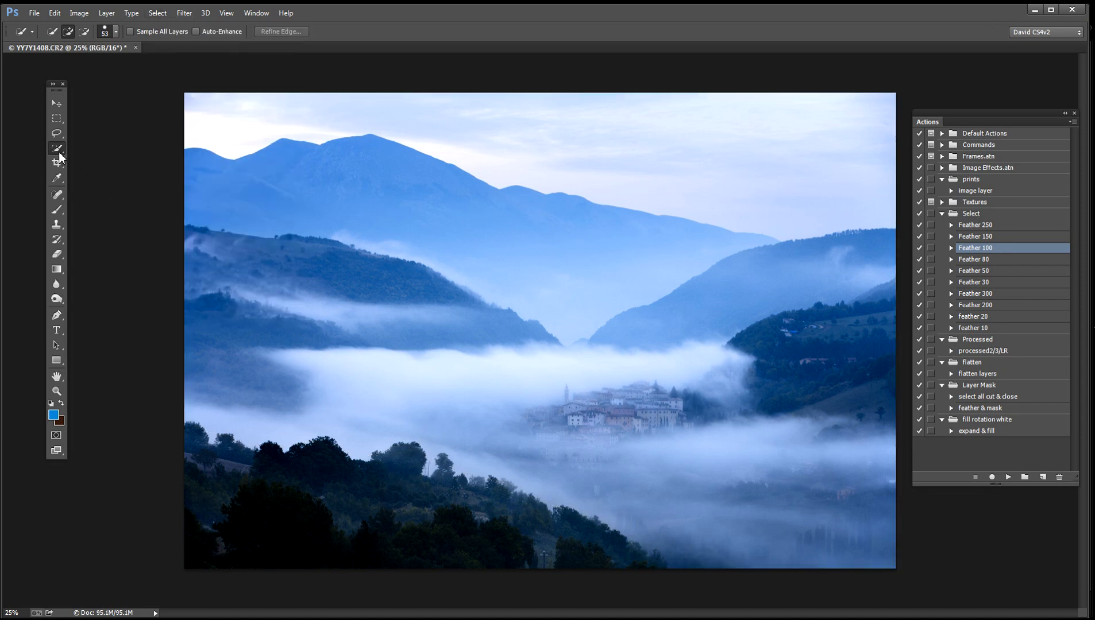
Draw a loose lasso selection around the village in the mist and soften it with the Feather 80 action
left_click(53, 136)
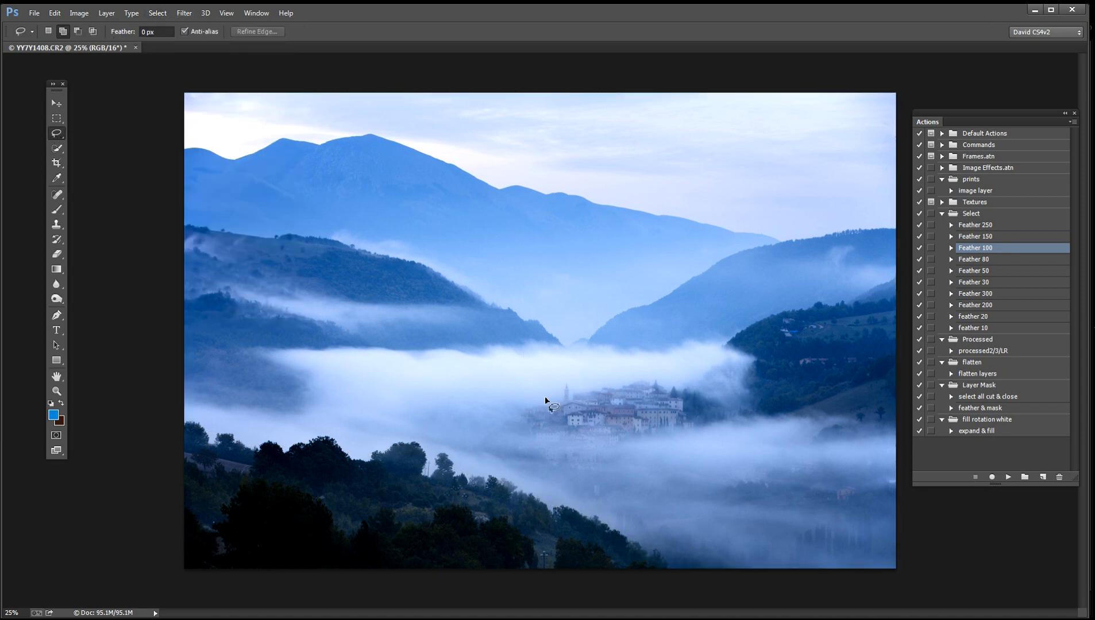
mouse_move(530, 397)
left_mouse_down()
mouse_move(670, 373)
mouse_move(691, 382)
mouse_move(699, 424)
mouse_move(680, 445)
mouse_move(562, 459)
mouse_move(505, 447)
mouse_move(499, 436)
mouse_move(531, 393)
left_mouse_up()
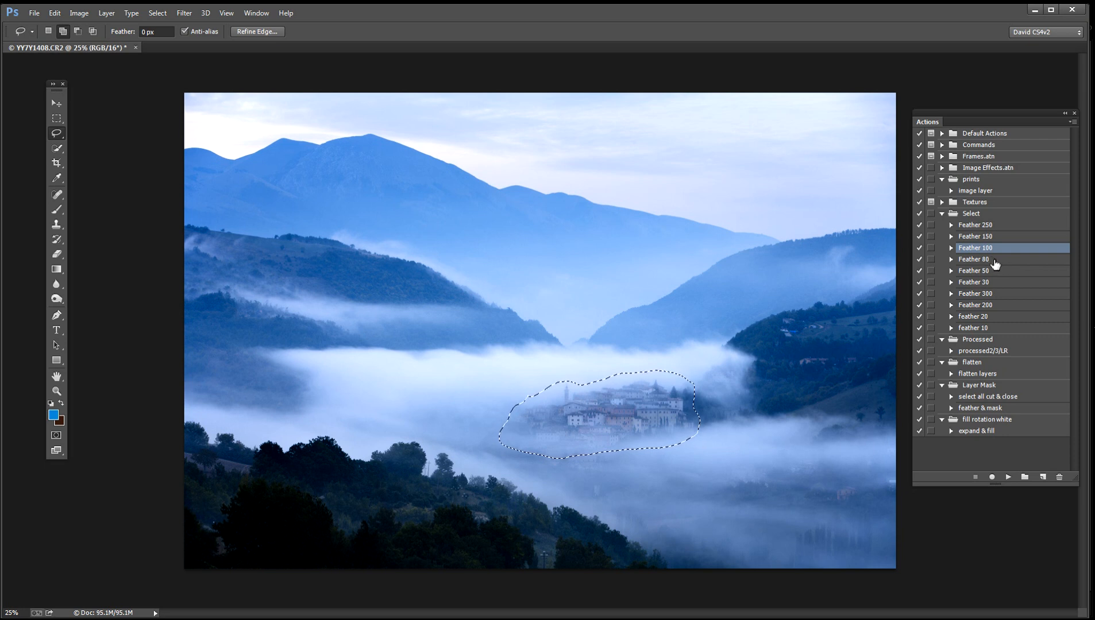
left_click(991, 261)
left_click(1009, 478)
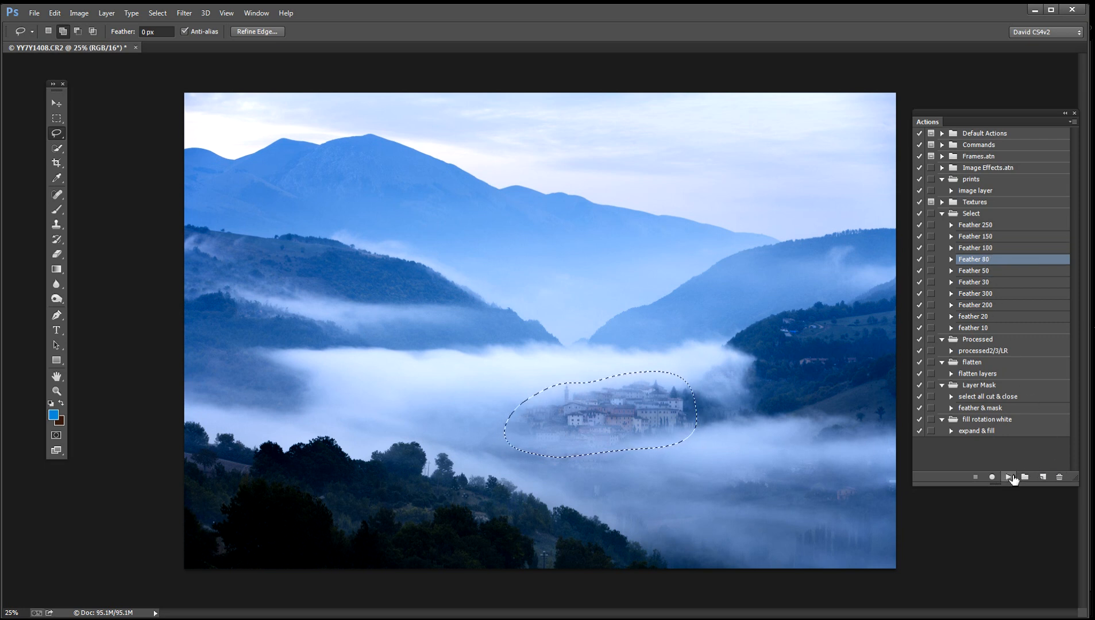
Start a Curves adjustment on the feathered village selection and, using the clipping display, set black point input 17 and white point input 247
left_click(79, 14)
mouse_move(143, 51)
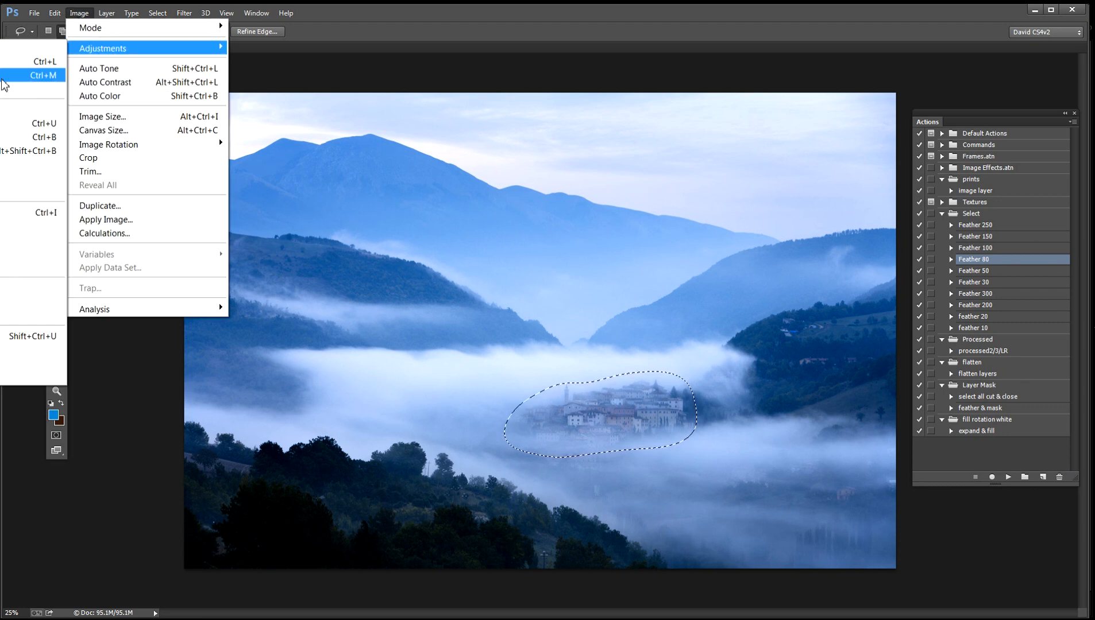
left_click(29, 81)
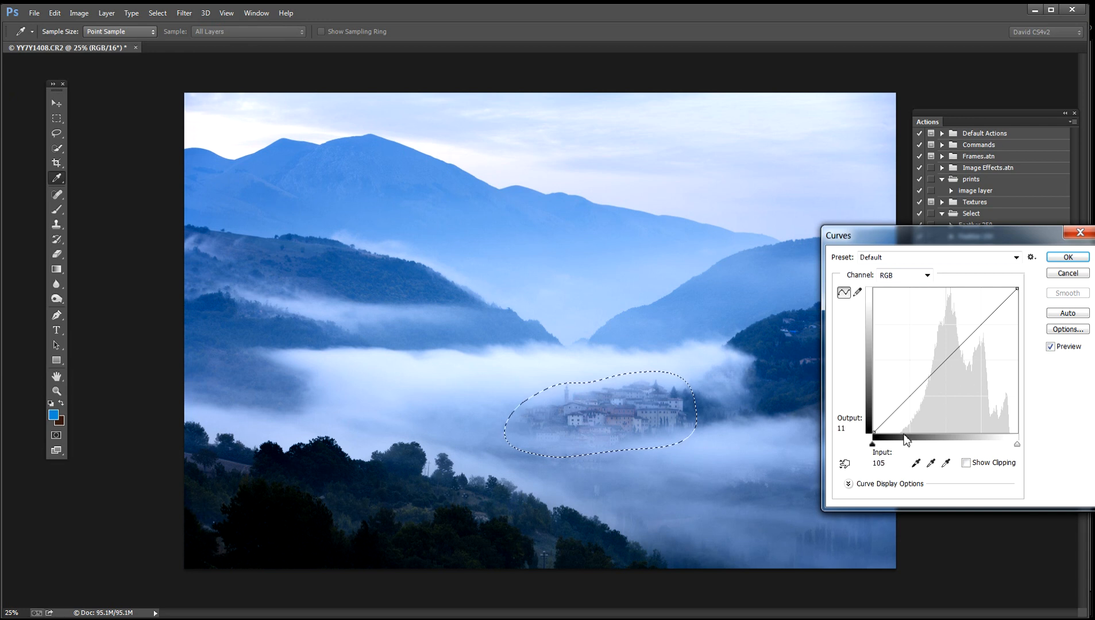
left_click(966, 463)
left_click_drag(872, 444, 884, 452)
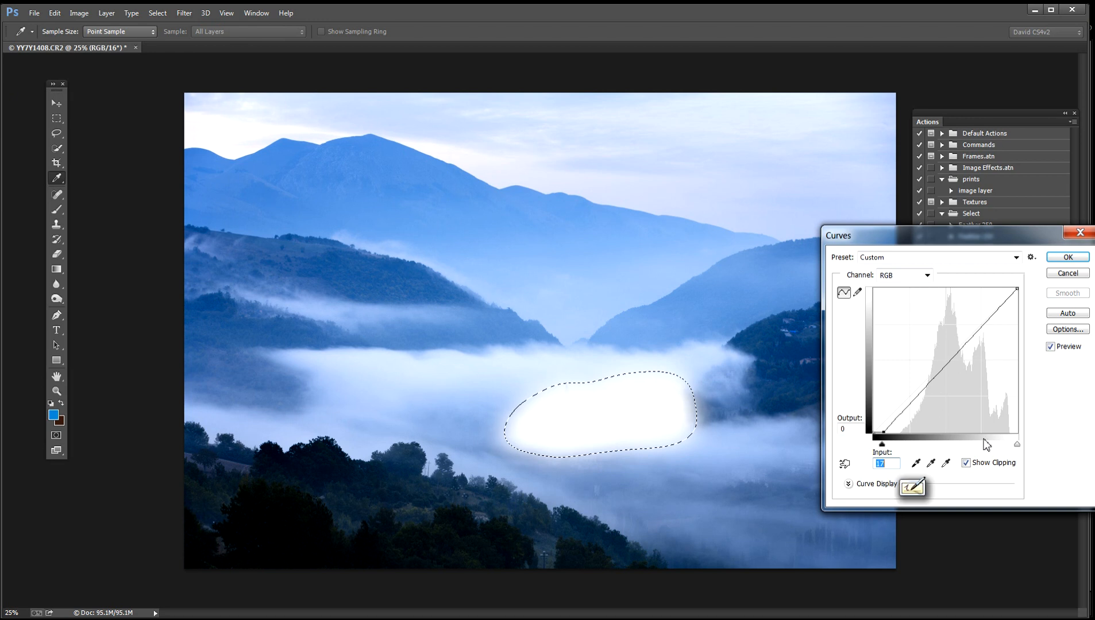
left_click(966, 464)
left_click_drag(1016, 443, 1012, 446)
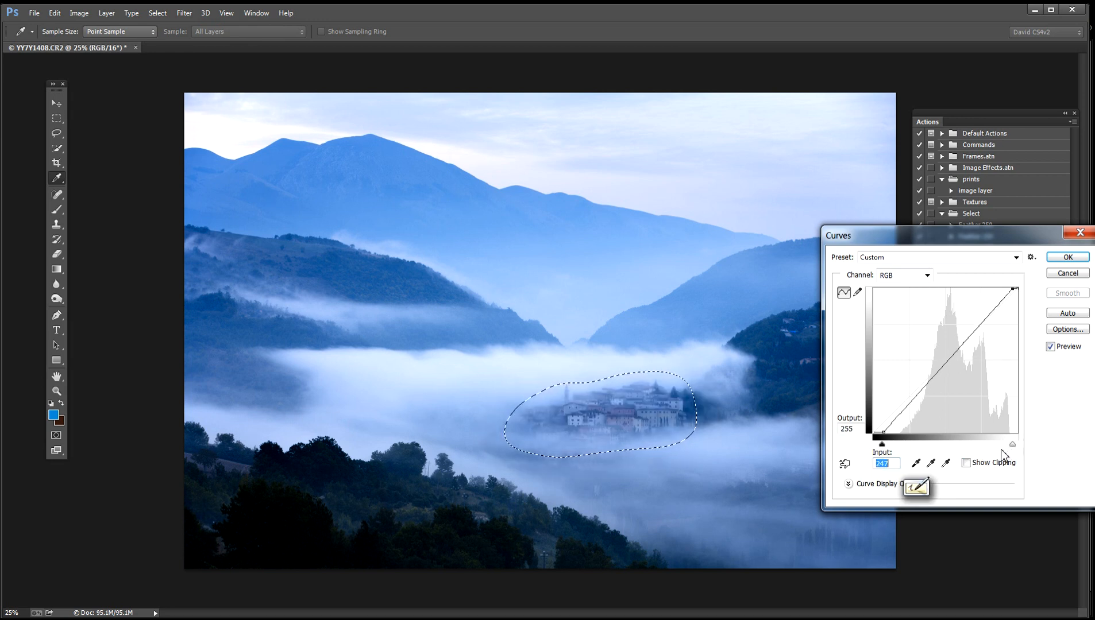
Compare the curve with the preview, add points at input 150, output 168 and input 49, output 41, apply the adjustment and deselect
left_click(1052, 348)
left_click(1053, 347)
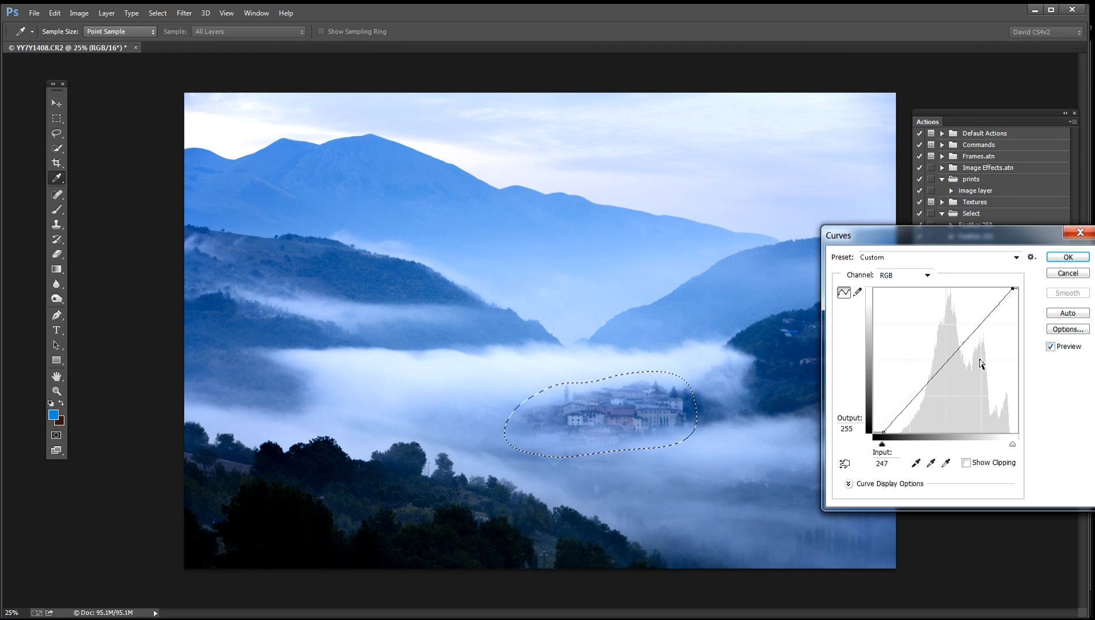
left_click_drag(959, 348, 959, 338)
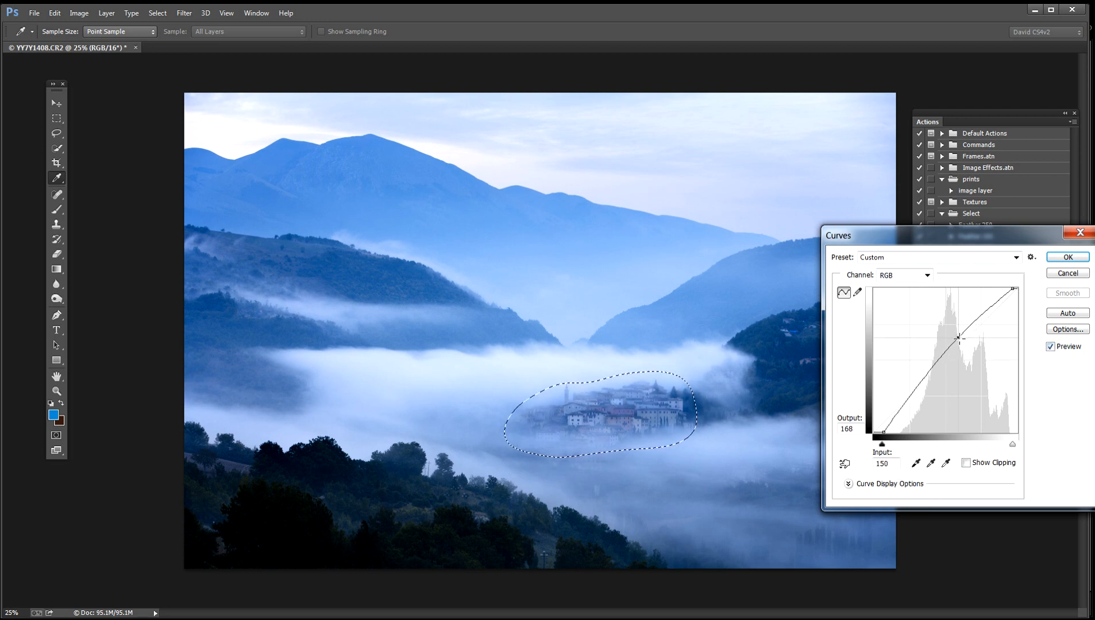
left_click(901, 409)
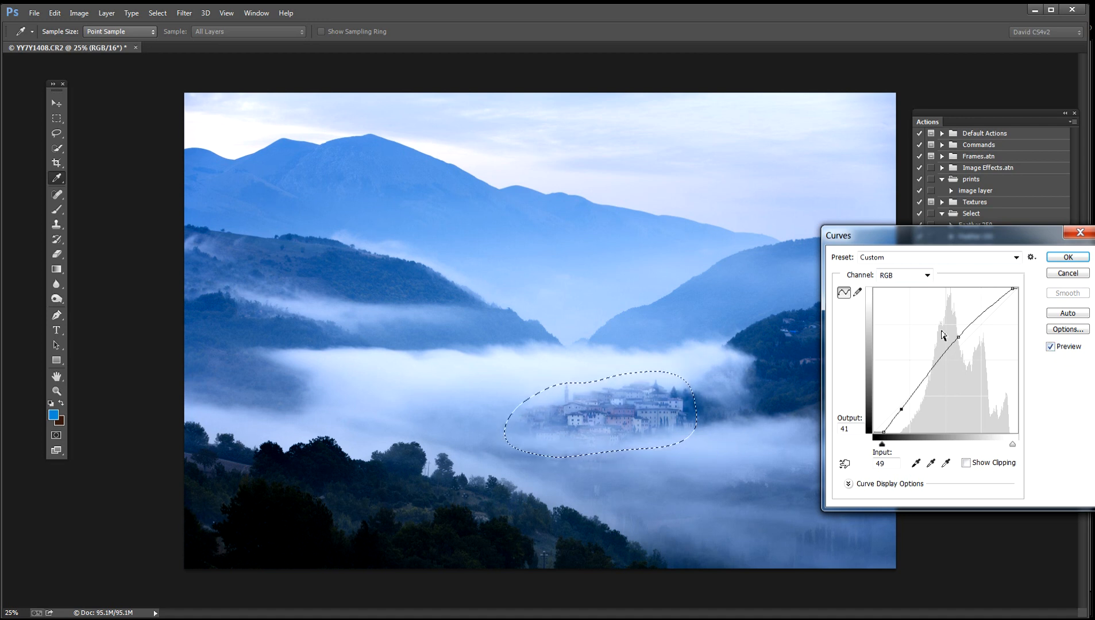
left_click(1068, 257)
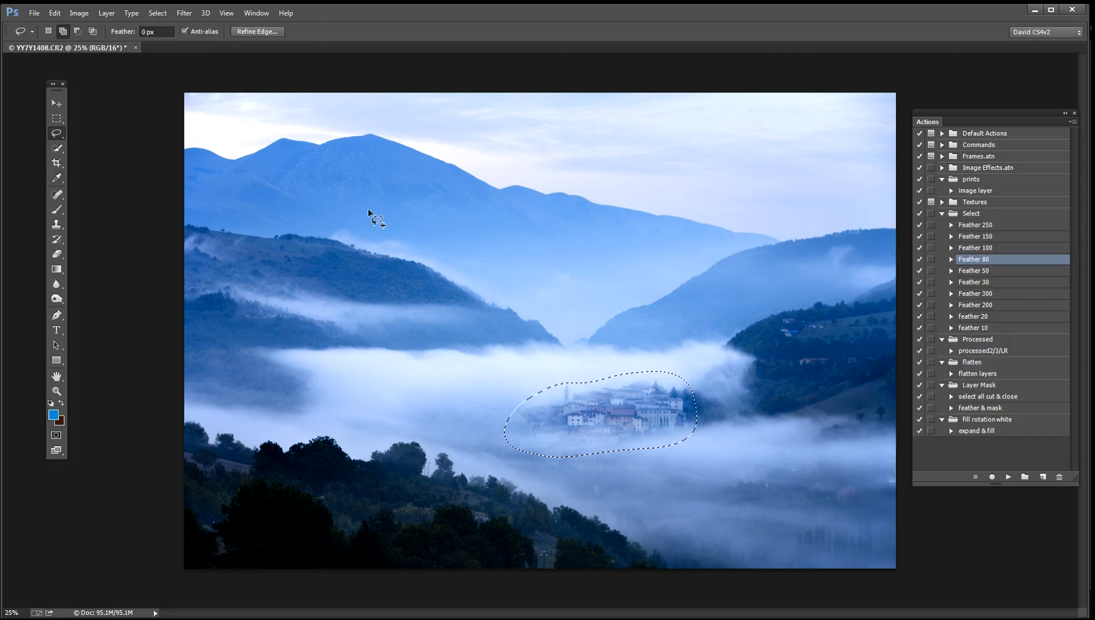
left_click(158, 12)
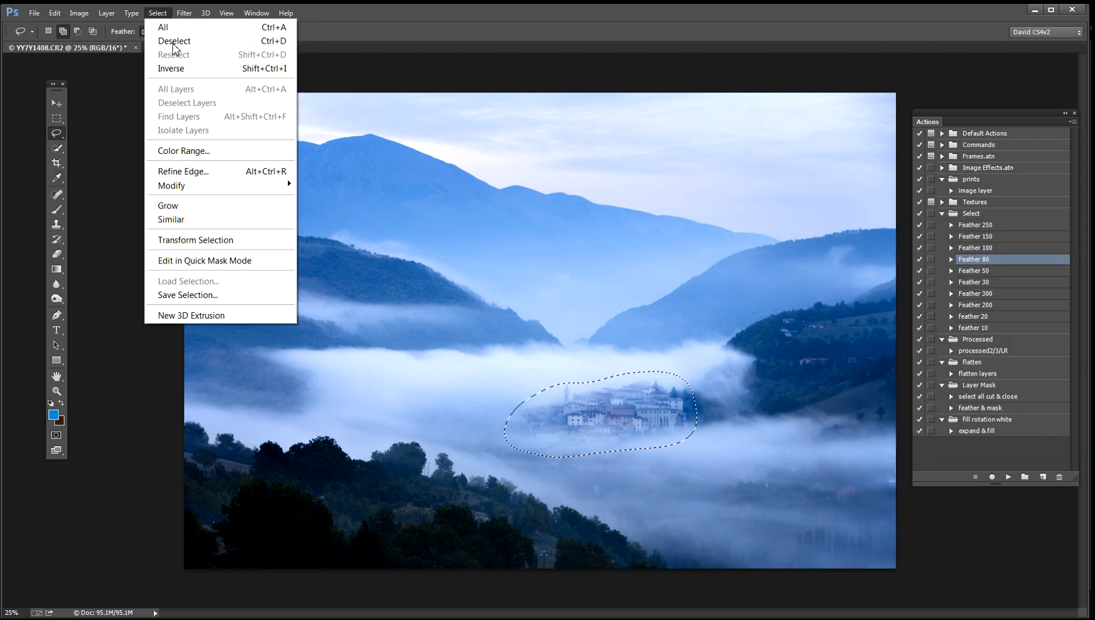
left_click(174, 42)
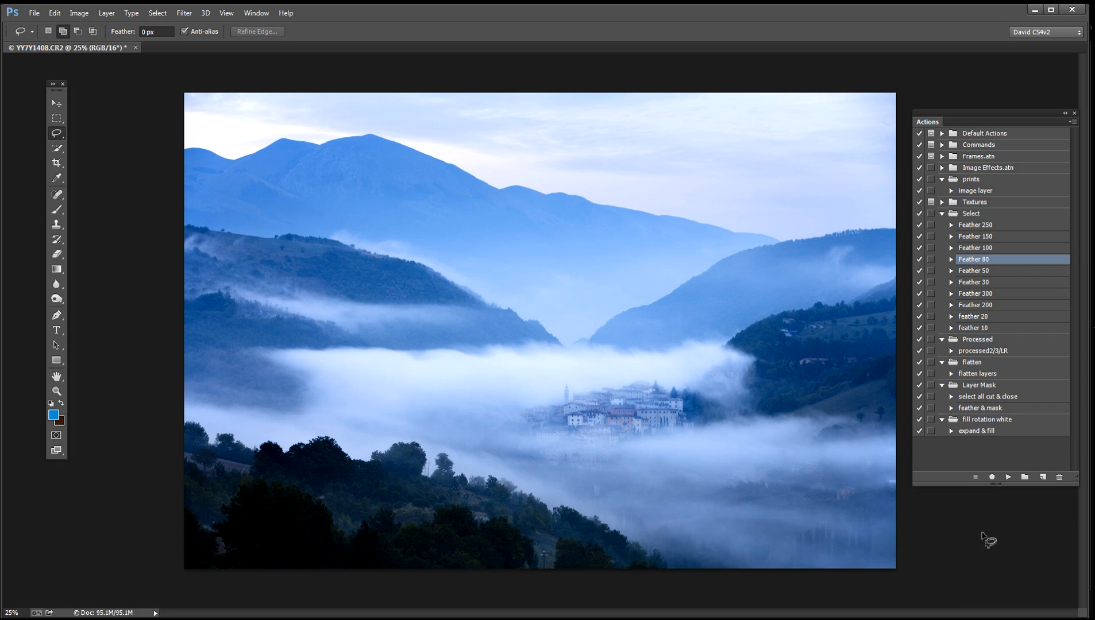
Discard the stray lasso selection, select the whole sky above the ridge with the Quick Selection tool and choose the feather 20 action
mouse_move(231, 123)
left_mouse_down()
mouse_move(261, 129)
mouse_move(441, 118)
left_mouse_up()
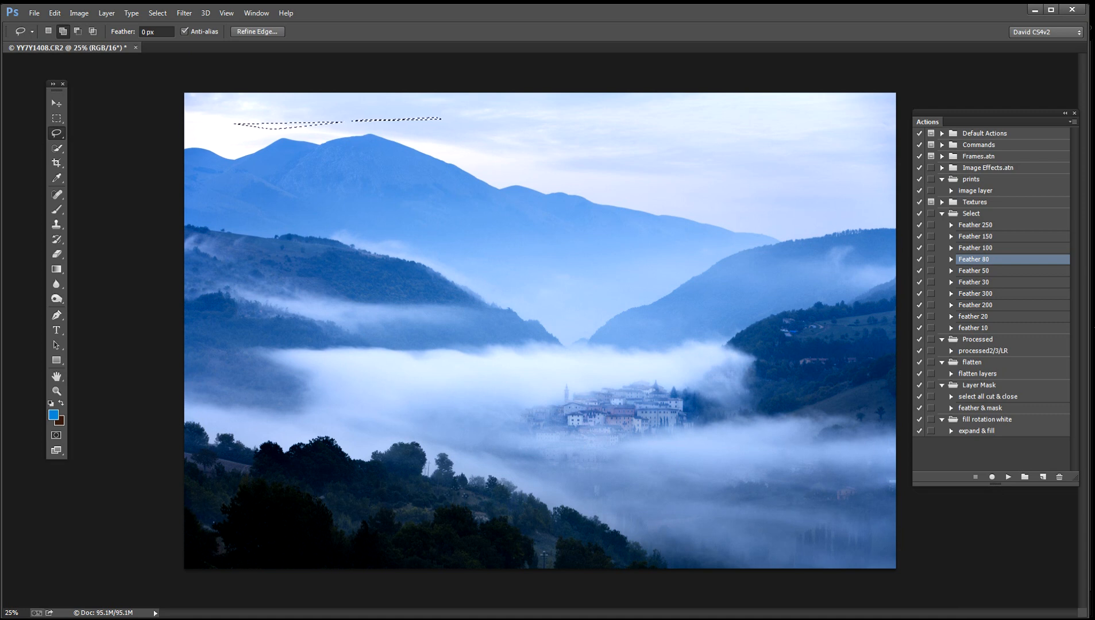
key("ctrl+d")
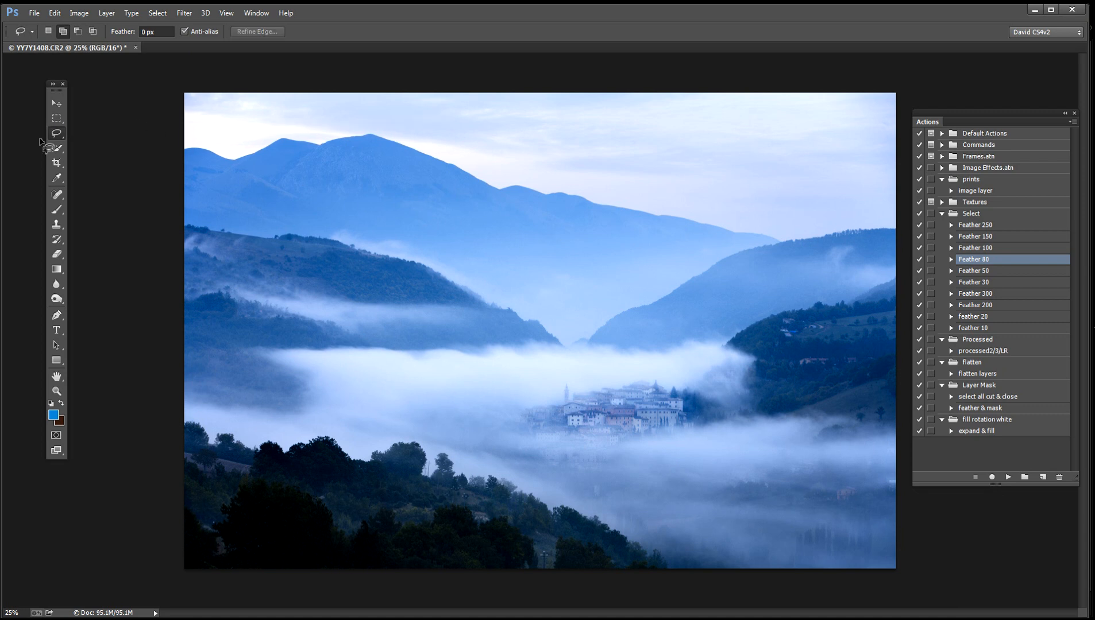
left_click(56, 148)
mouse_move(224, 136)
left_mouse_down()
mouse_move(462, 134)
mouse_move(822, 183)
left_mouse_up()
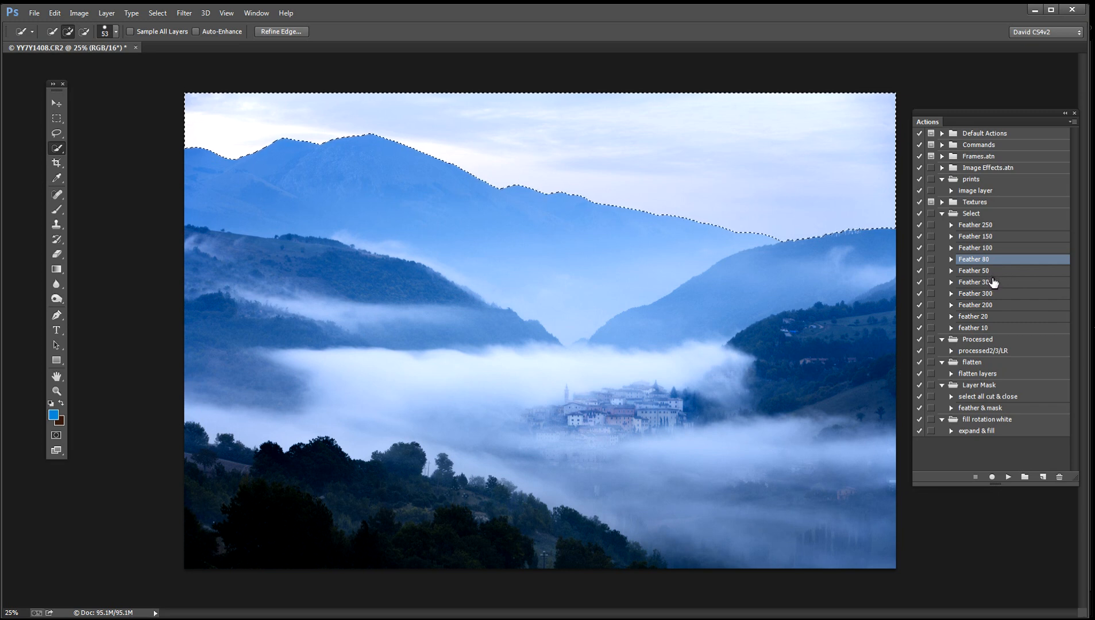
left_click(990, 321)
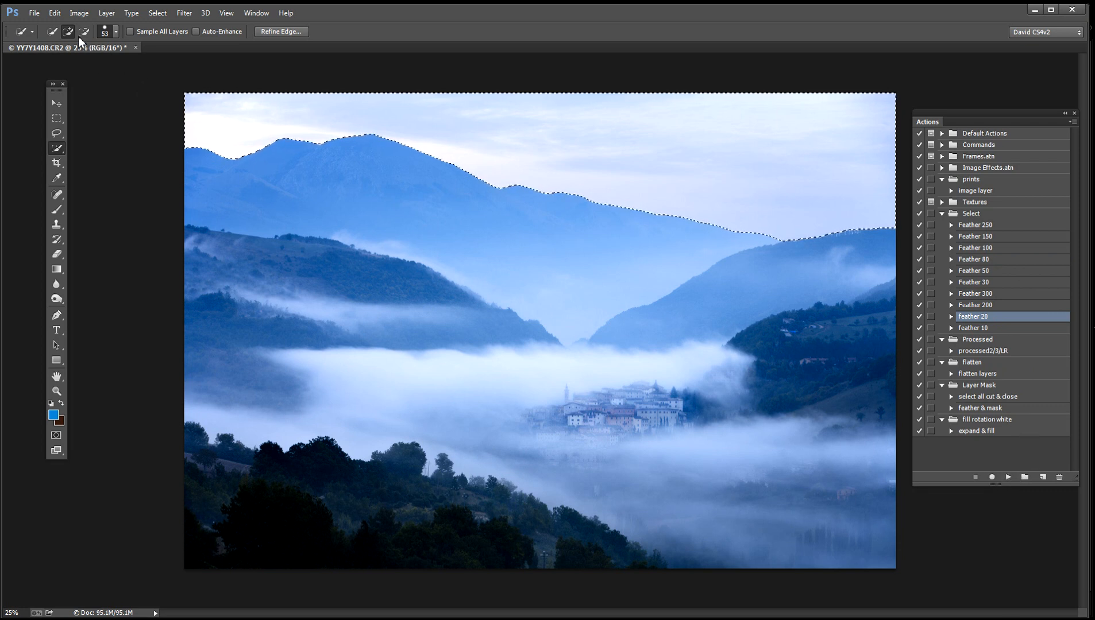
Start a Curves adjustment on the sky selection and add a midtone point at input 135, output 120
left_click(78, 16)
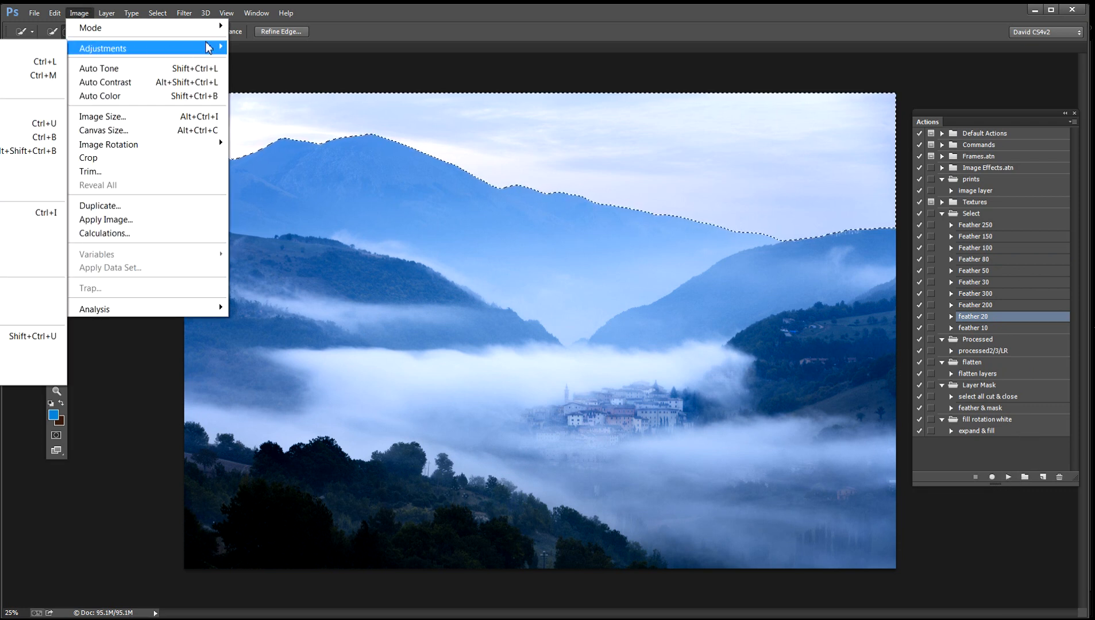
mouse_move(88, 55)
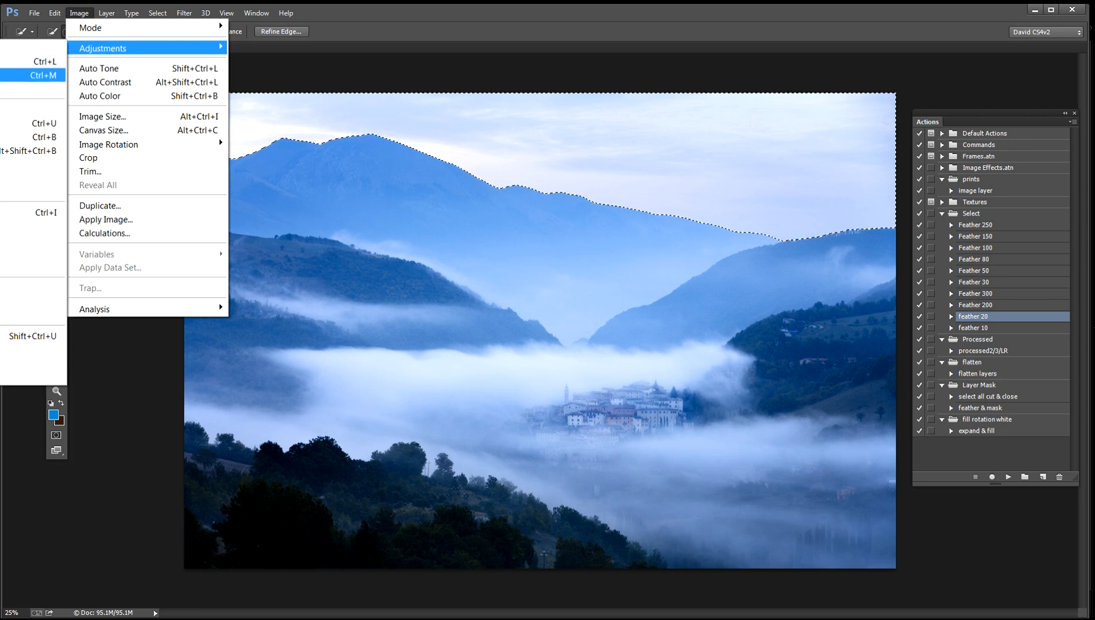
left_click(34, 76)
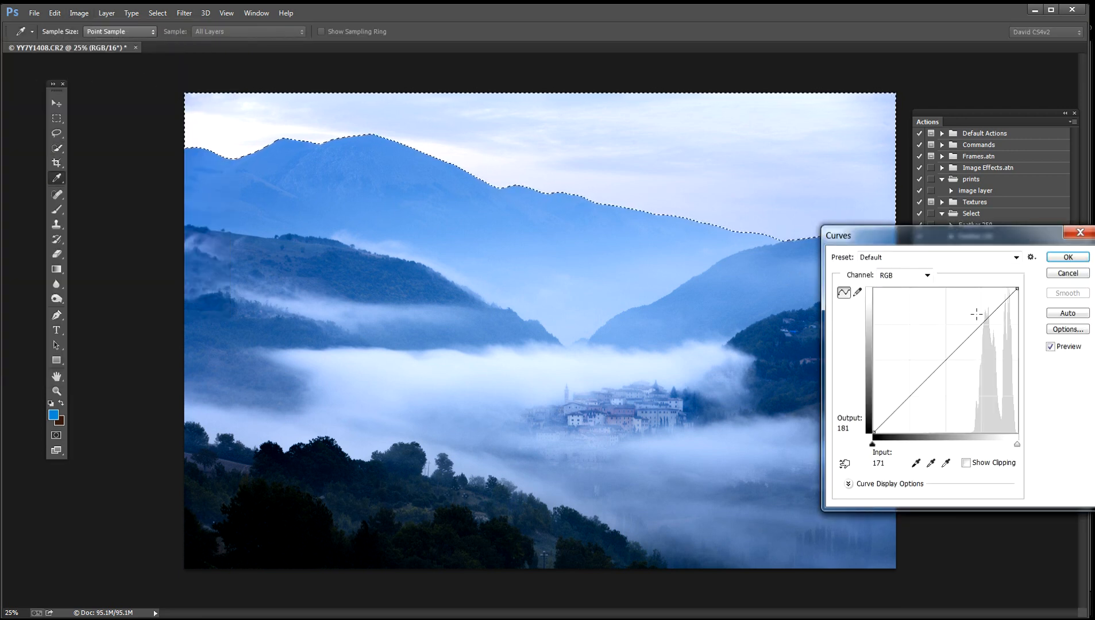
left_click_drag(970, 240, 1001, 238)
left_click(977, 362)
left_click_drag(978, 362, 982, 364)
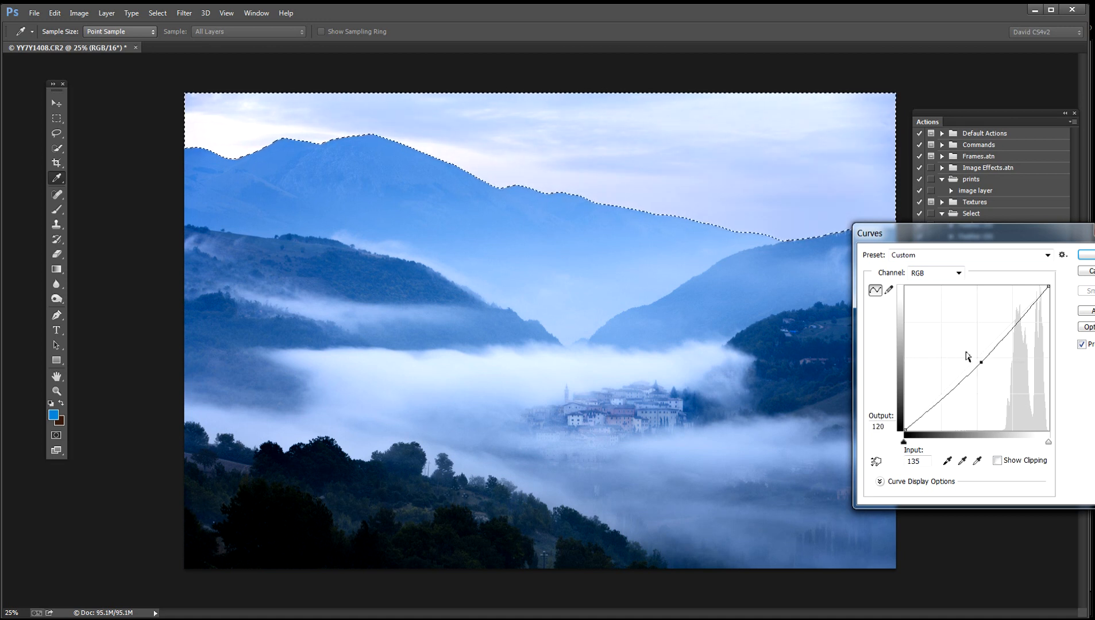
Try a stronger sky darkening, settle the midtone point at input 134, output 117, apply the adjustment and deselect
left_click_drag(984, 364, 997, 373)
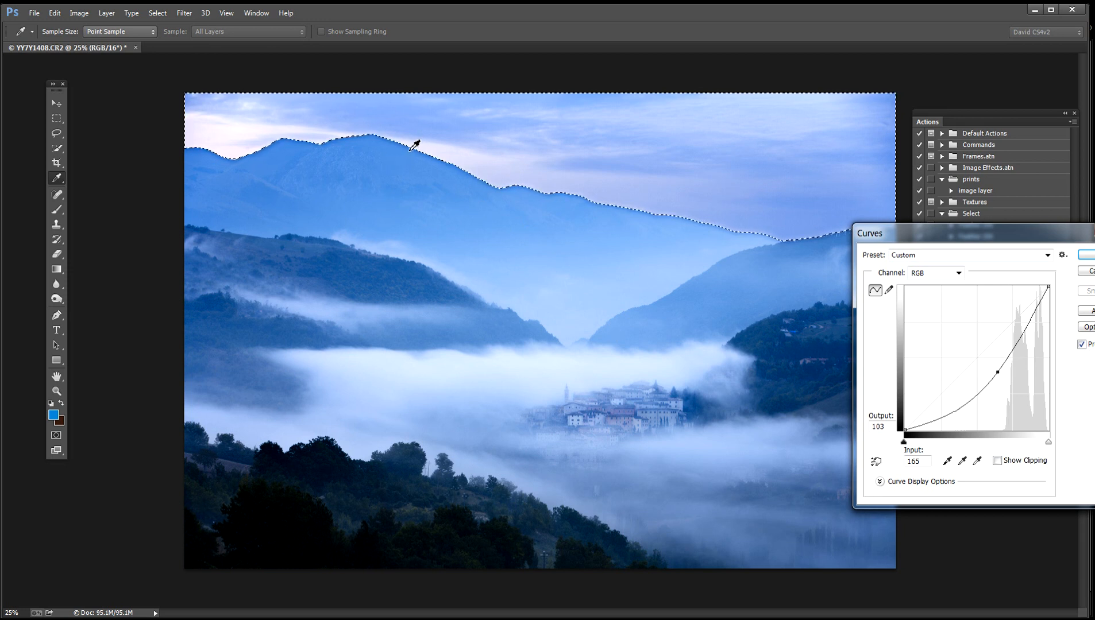
left_click_drag(997, 372, 980, 367)
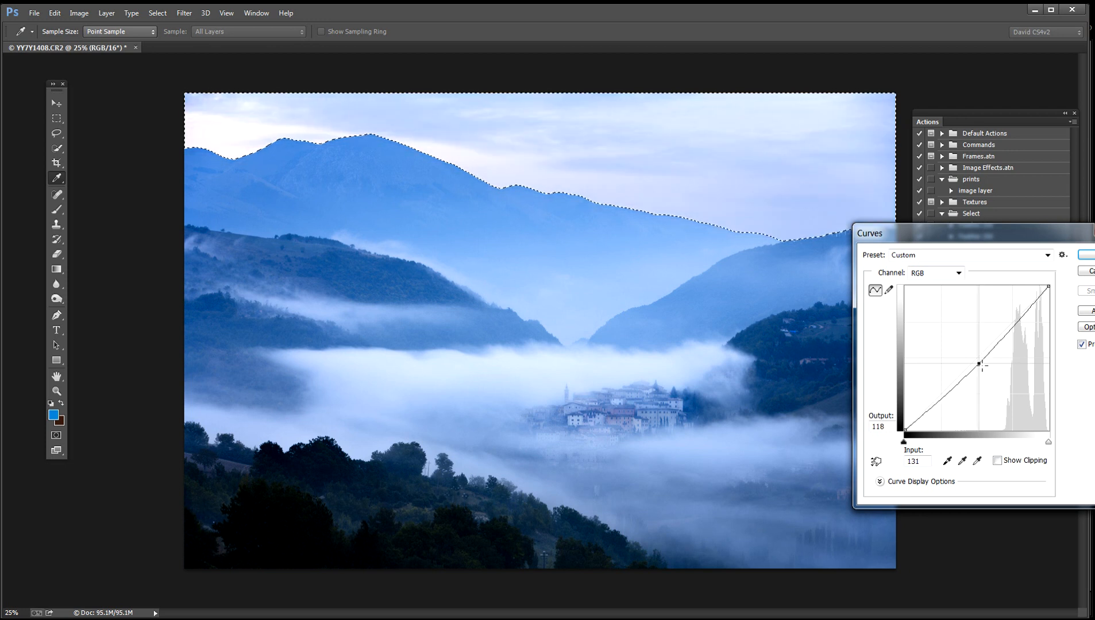
left_click_drag(982, 366, 984, 367)
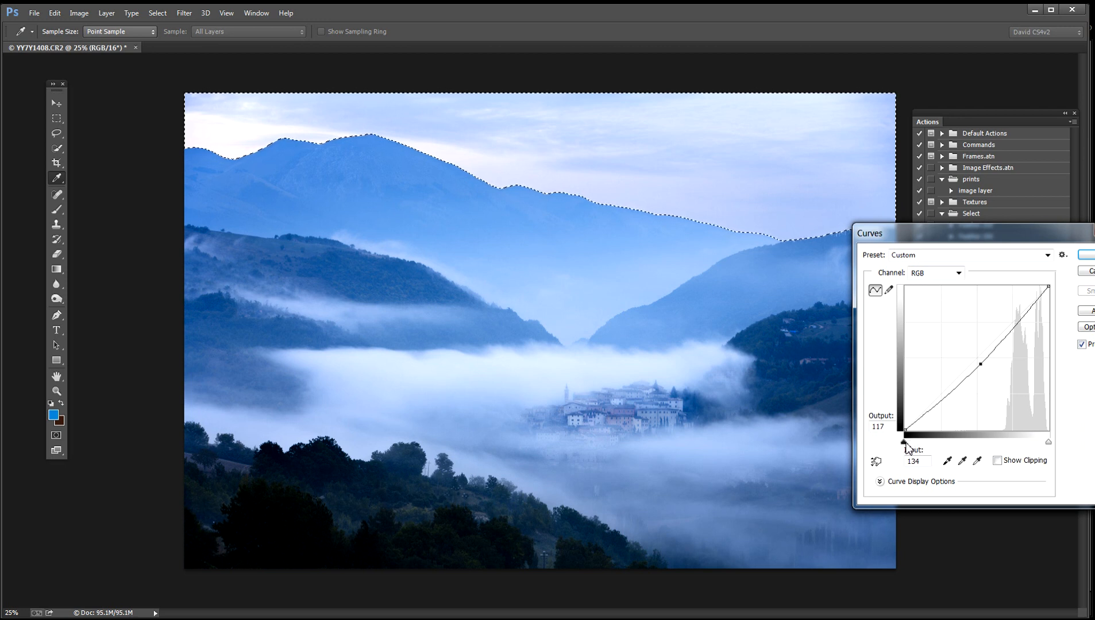
left_click(1087, 258)
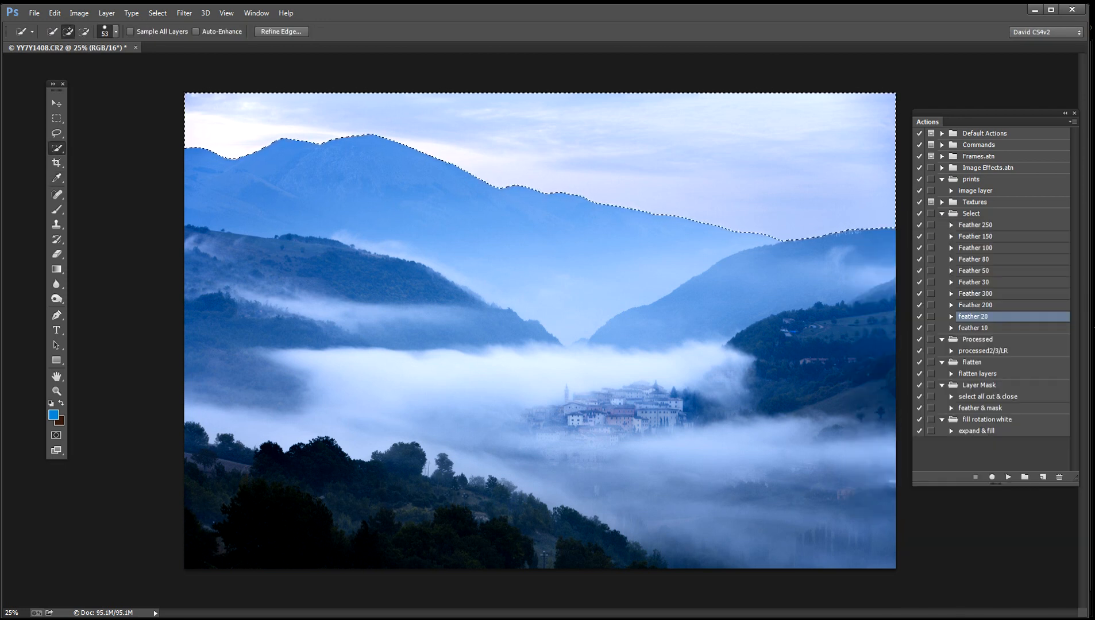
left_click(160, 13)
left_click(168, 39)
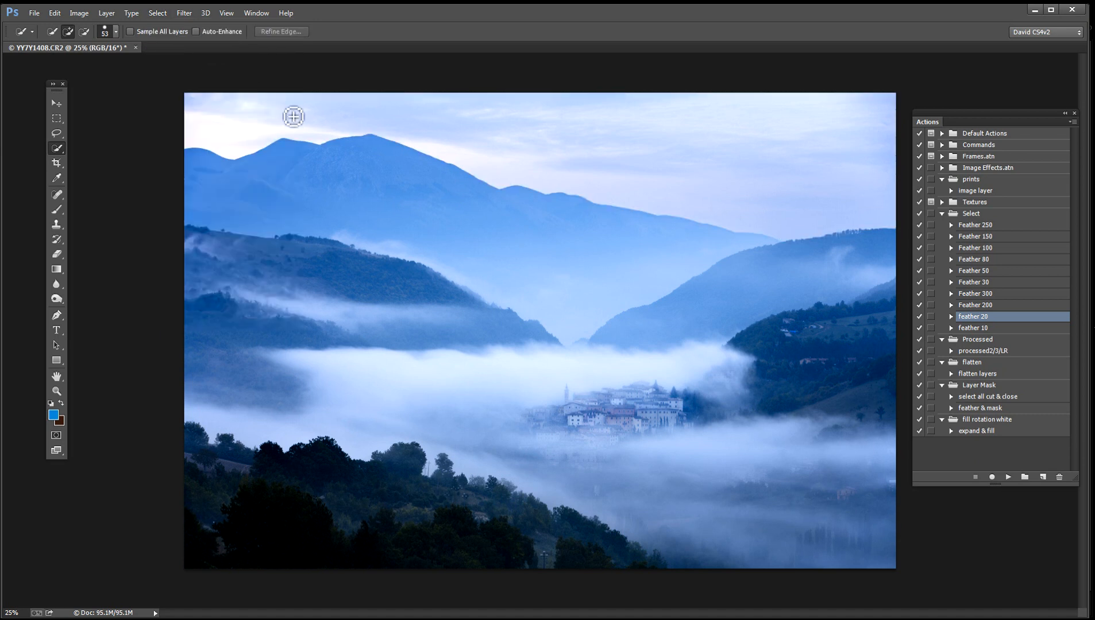
Draw a loose lasso selection around the sky just above the mountain ridge and soften it with the Feather 250 action
left_click(56, 134)
mouse_move(163, 129)
left_mouse_down()
mouse_move(217, 142)
mouse_move(283, 121)
mouse_move(397, 124)
mouse_move(544, 176)
mouse_move(741, 218)
left_mouse_up()
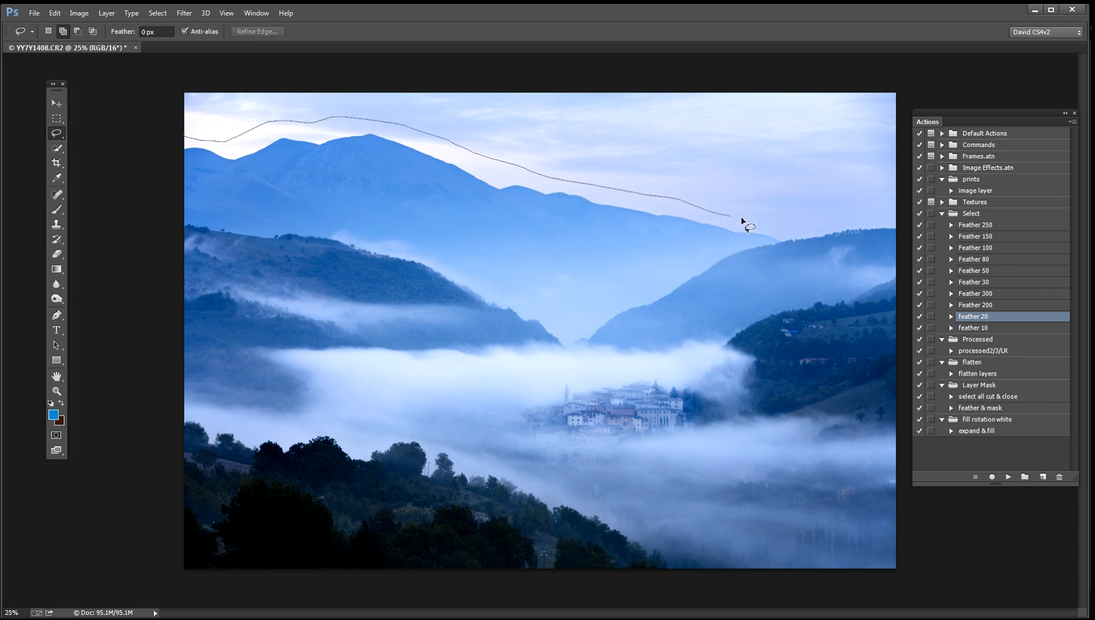
mouse_move(878, 216)
left_mouse_down()
mouse_move(929, 201)
mouse_move(1021, 40)
mouse_move(244, 11)
mouse_move(105, 23)
mouse_move(92, 94)
mouse_move(137, 160)
left_mouse_up()
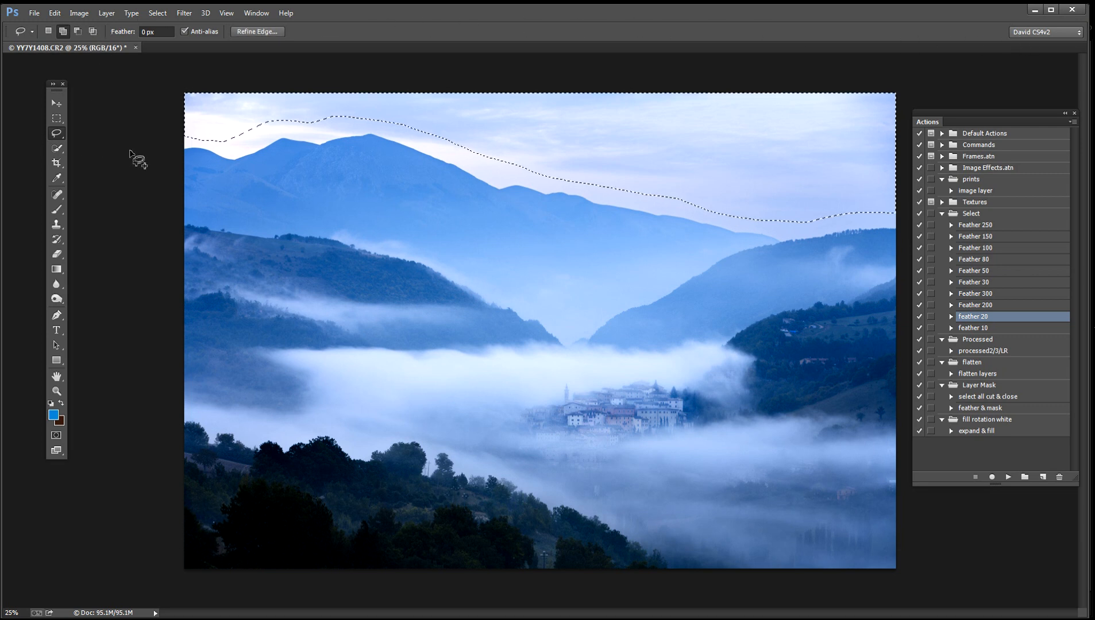
left_click(994, 225)
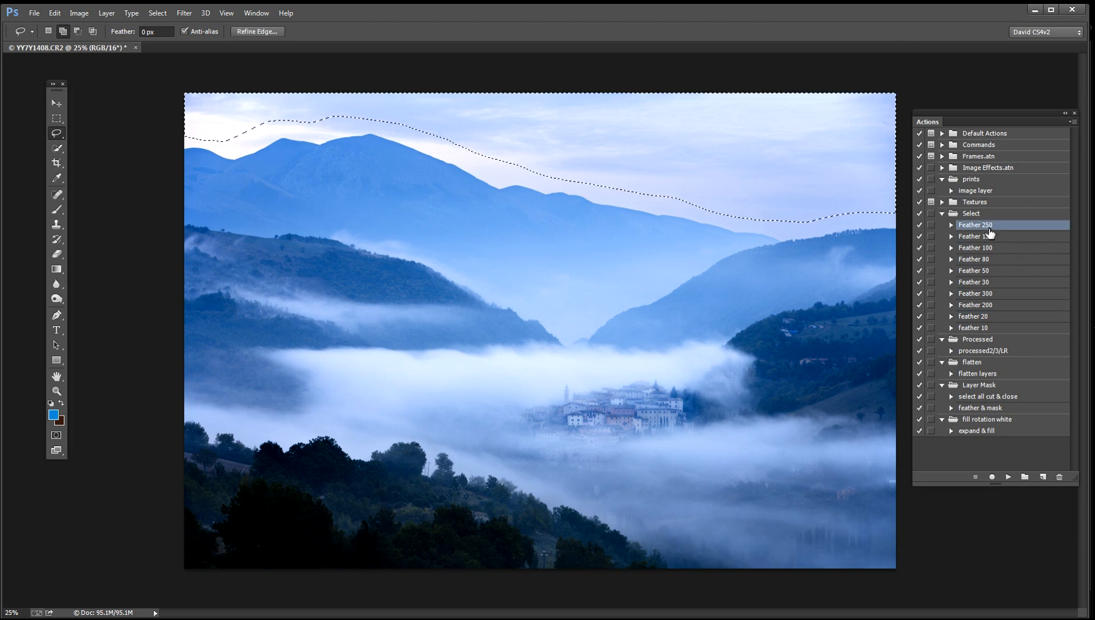
left_click(1008, 477)
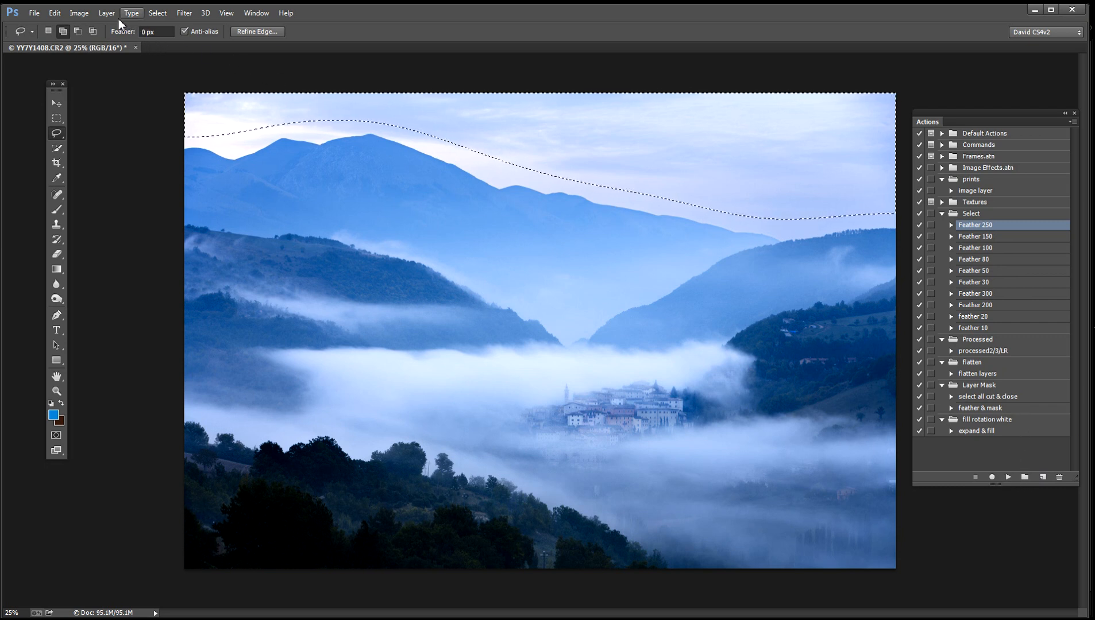
Apply Curves to the feathered sky with points at input 63, output 36 and input 217, output 215, and deselect
left_click(81, 13)
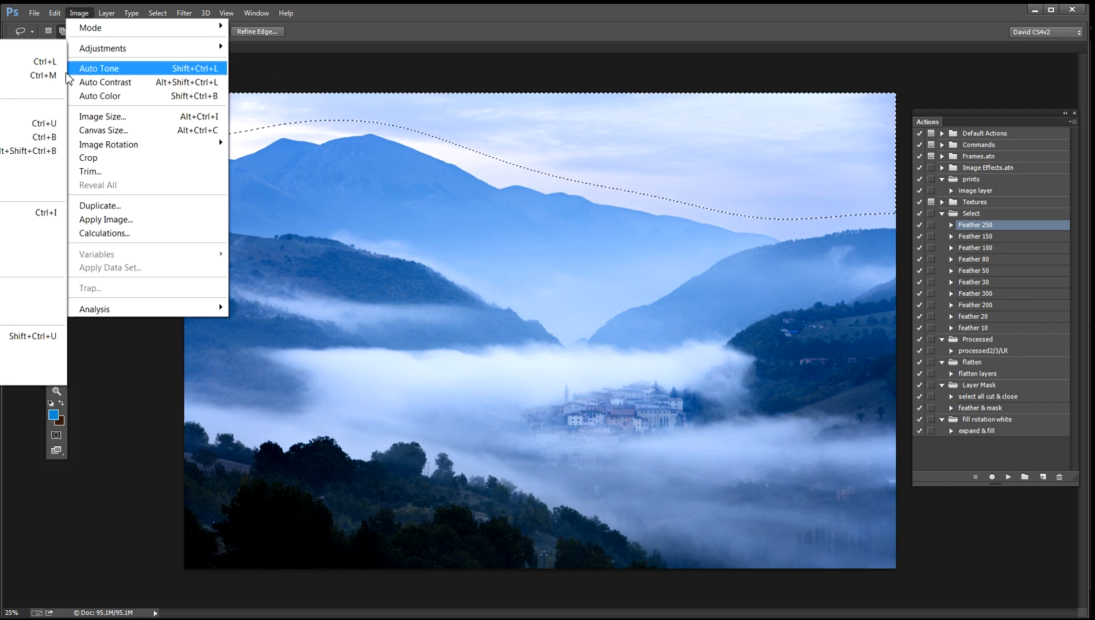
left_click(35, 73)
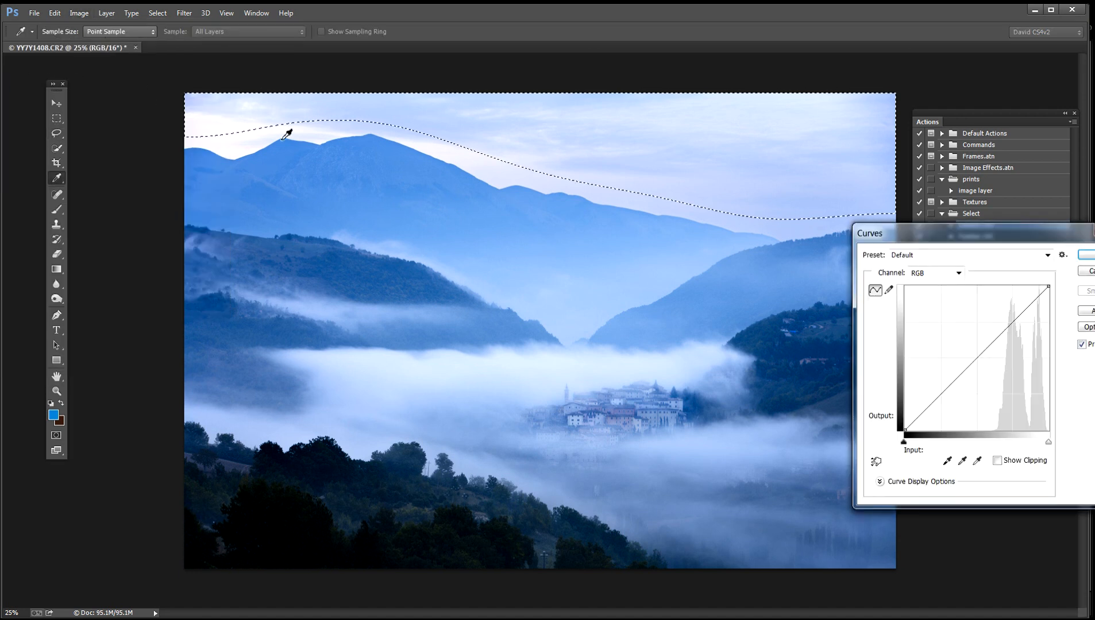
left_click(980, 359)
left_click_drag(980, 359, 938, 408)
left_click(1027, 308)
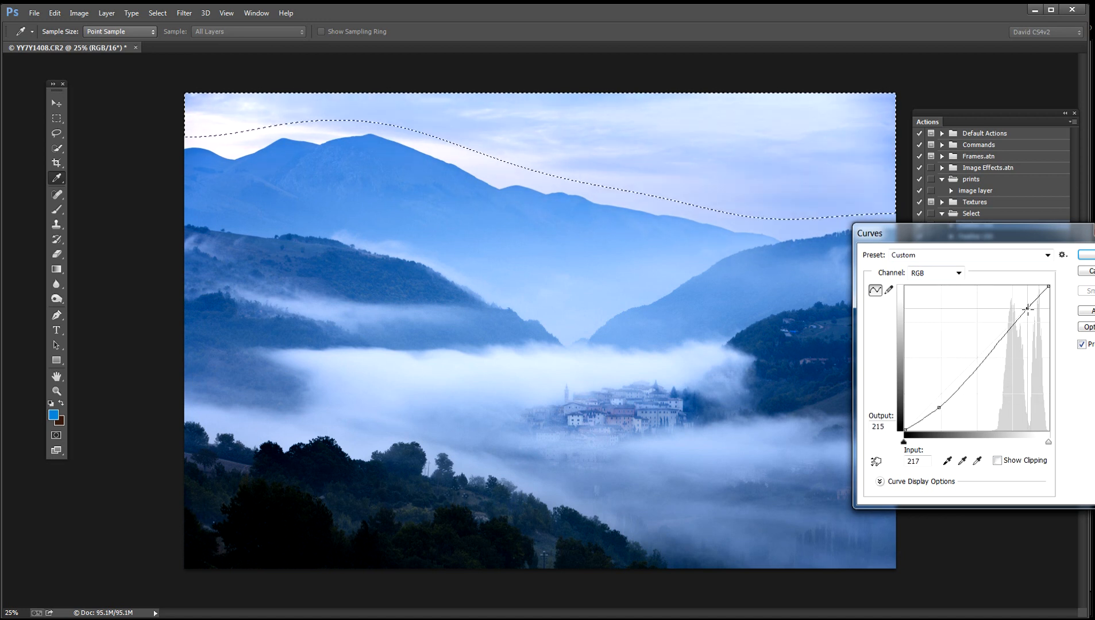
left_click_drag(939, 409, 940, 410)
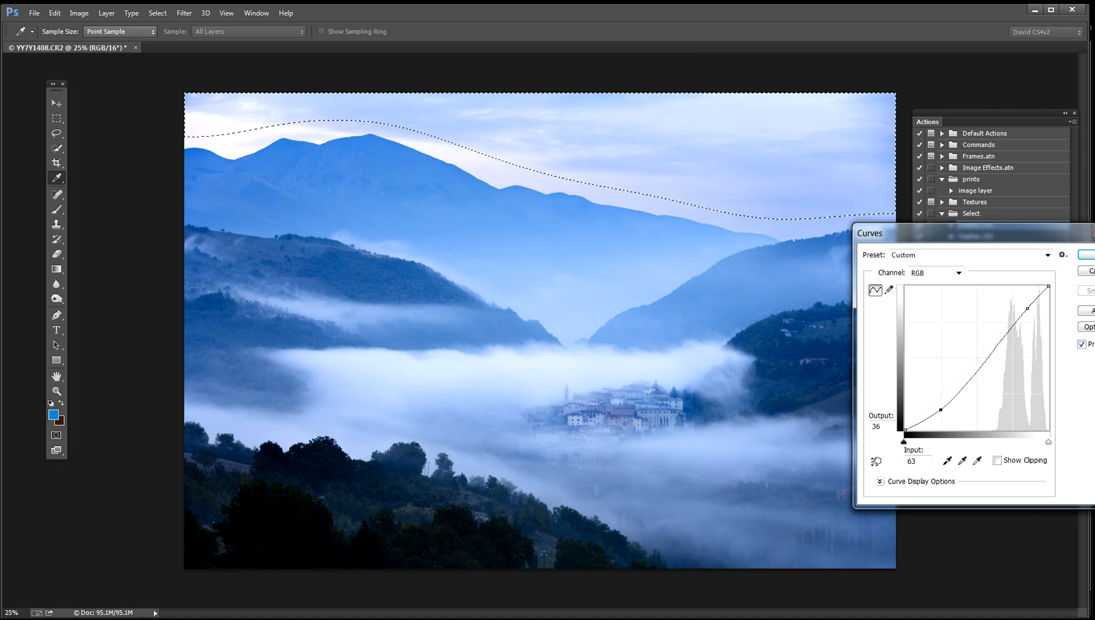
left_click(1085, 254)
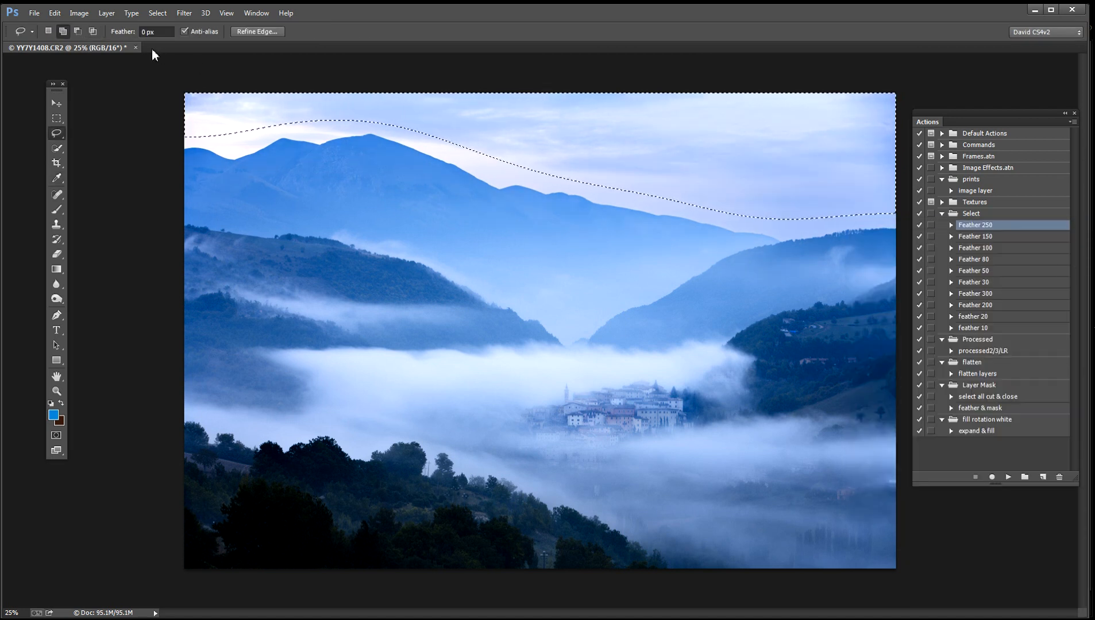
left_click(157, 13)
left_click(167, 40)
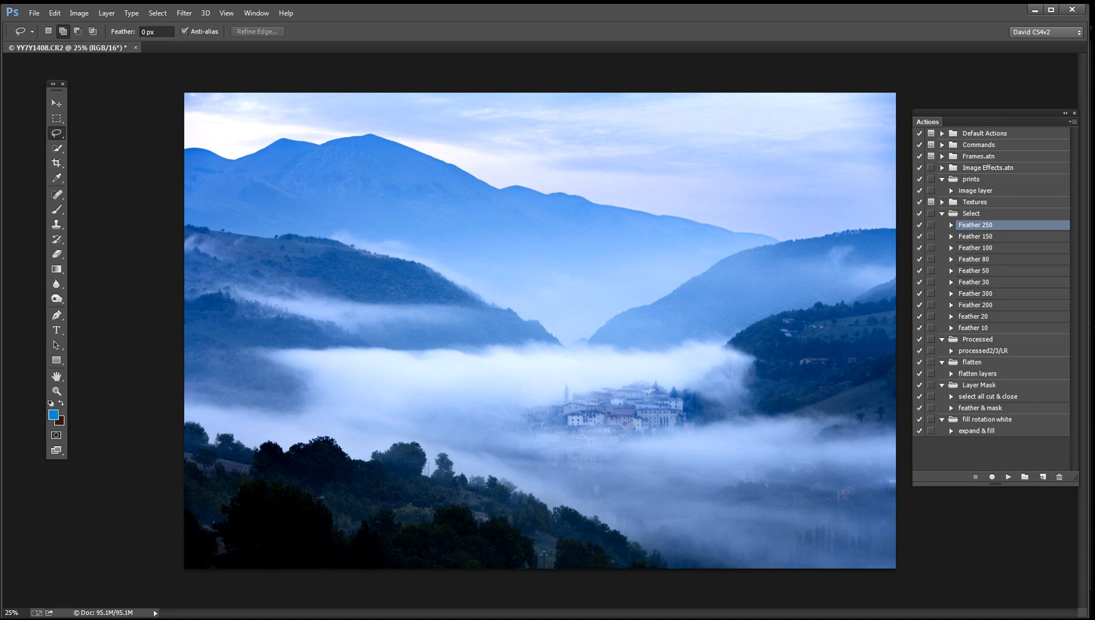
Inspect the foreground trees and the lower edge of the misty village at 100% magnification
key("ctrl+plus")
key("ctrl+plus")
key("ctrl+plus")
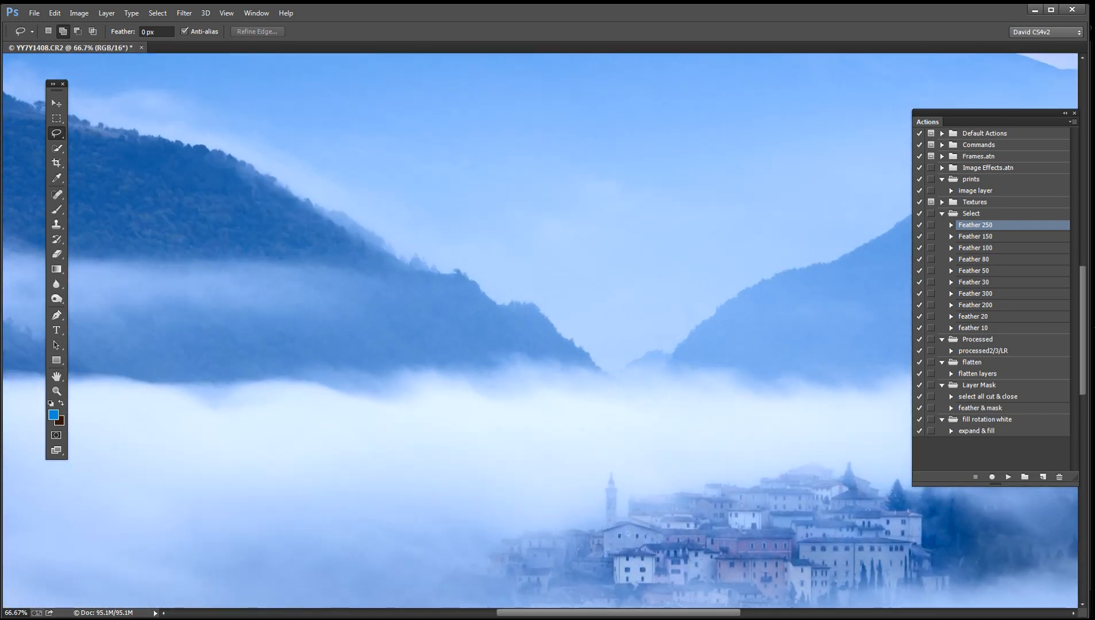
left_click_drag(517, 471, 653, 113)
key("ctrl+plus")
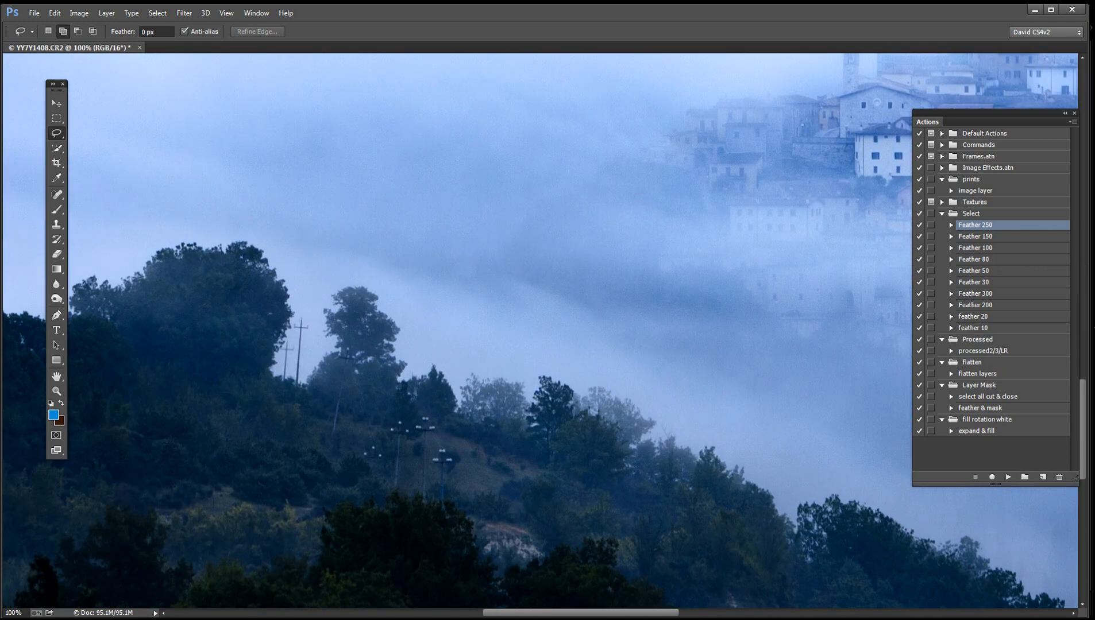
Remove the taller utility pole between the foreground trees, including its remaining tip, with the Content-Aware Spot Healing Brush at size 30
left_click(57, 195)
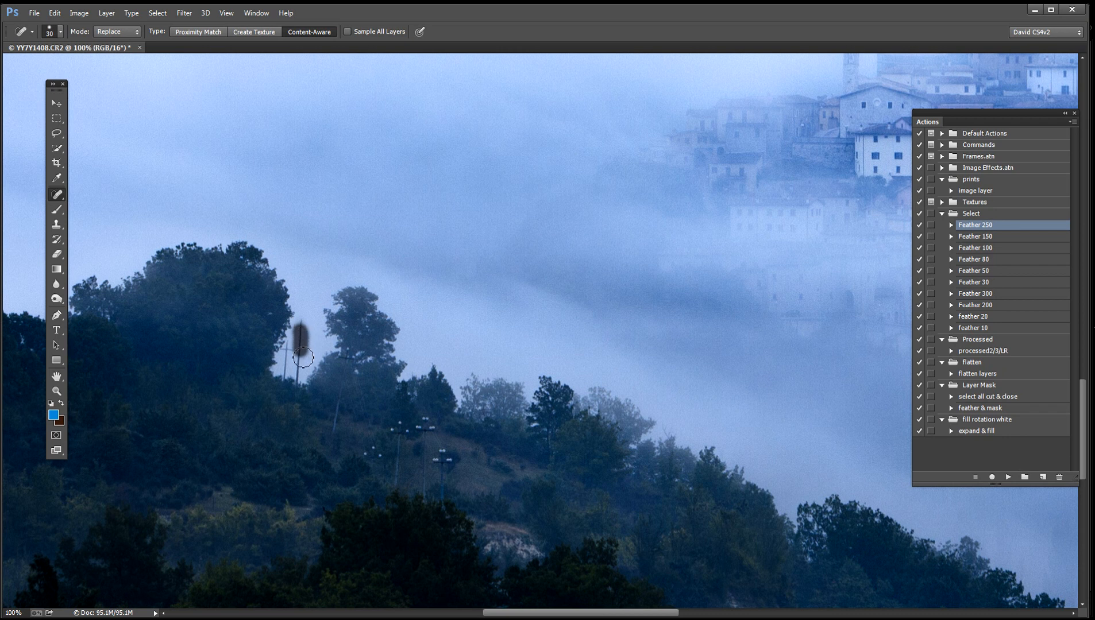
left_click_drag(299, 378, 299, 390)
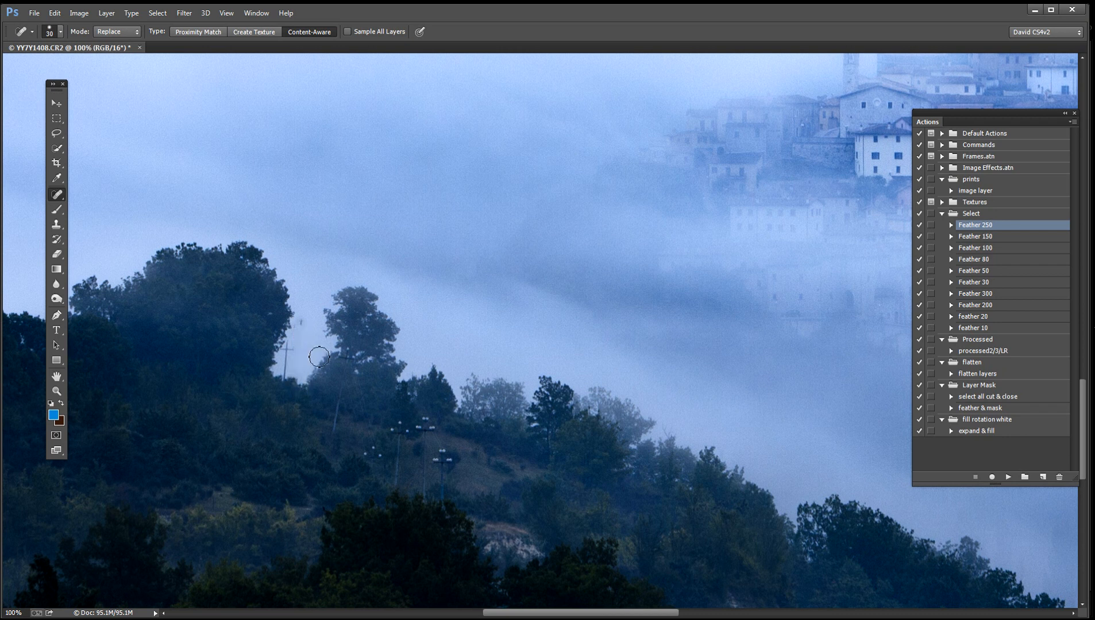
left_click_drag(303, 326, 306, 324)
Reduce the healing brush to size 15 and heal away the smaller utility pole and the light poles on the foreground slope
key("bracketleft")
key("bracketleft")
key("bracketleft")
left_click_drag(300, 357, 284, 379)
left_click(400, 422)
left_click_drag(413, 438, 401, 452)
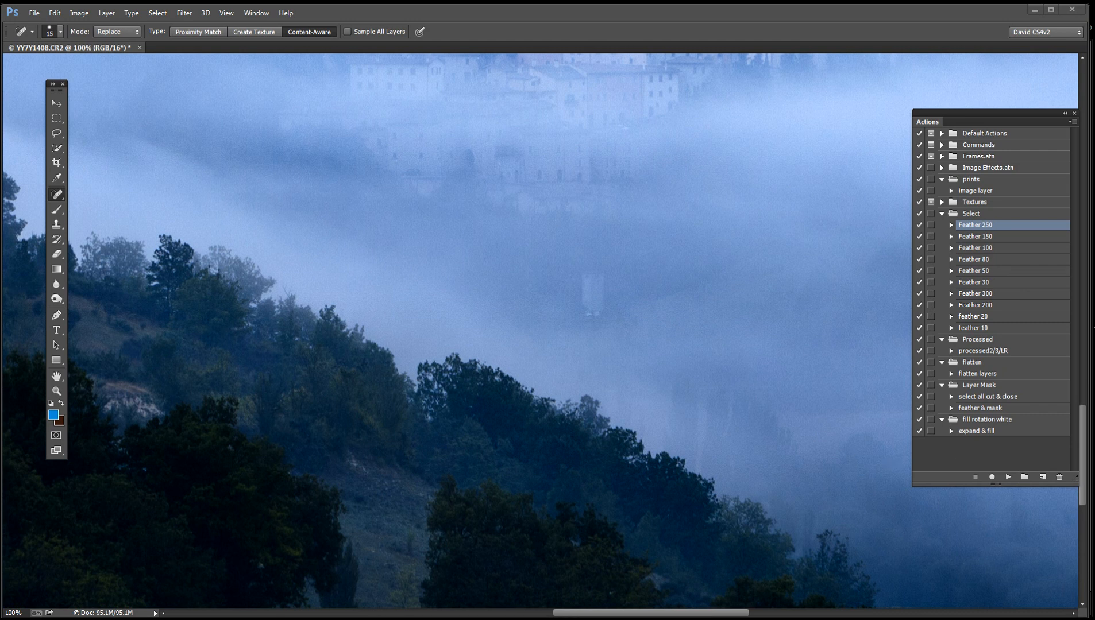
Heal away the bright blue and white patches beside the farm buildings on the wooded hillside with a size 40 brush
left_click_drag(661, 126, 313, 557)
left_click_drag(574, 287, 214, 542)
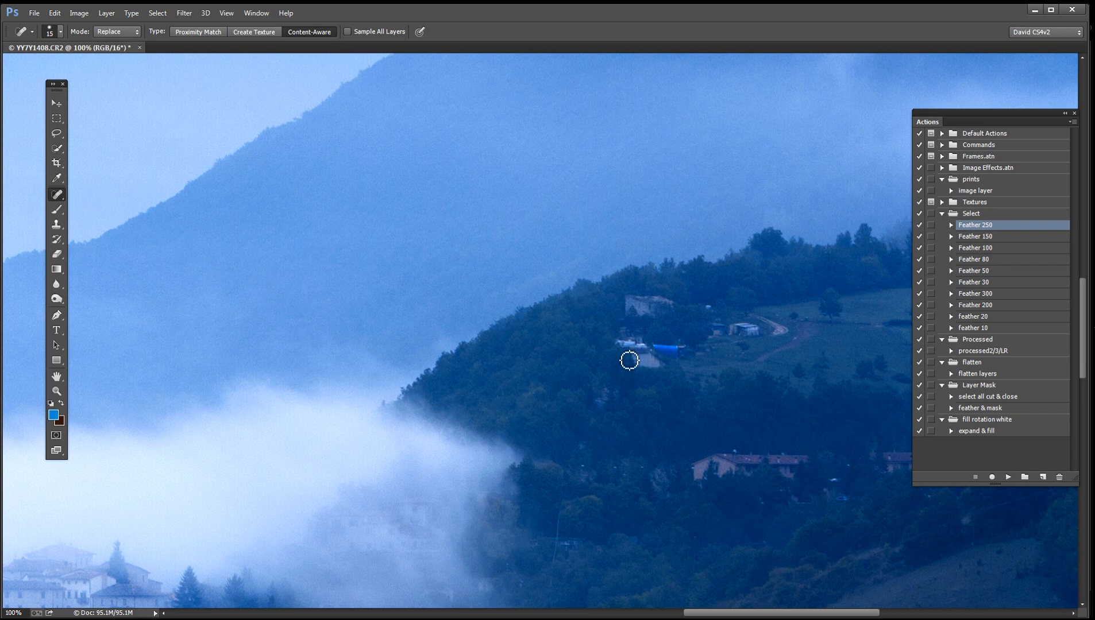
key("]")
key("]")
key("]")
key("]")
key("]")
mouse_move(616, 343)
left_mouse_down()
mouse_move(680, 352)
mouse_move(655, 354)
mouse_move(663, 368)
mouse_move(631, 361)
mouse_move(677, 375)
mouse_move(654, 352)
left_mouse_up()
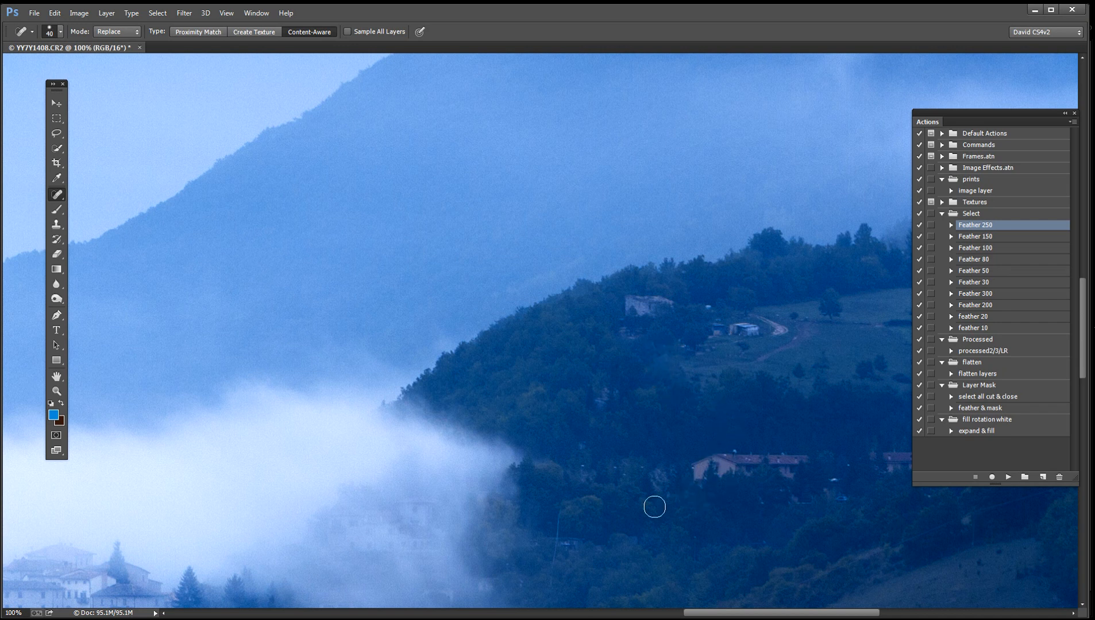
key("ctrl+minus")
key("ctrl+minus")
key("ctrl+minus")
key("ctrl+minus")
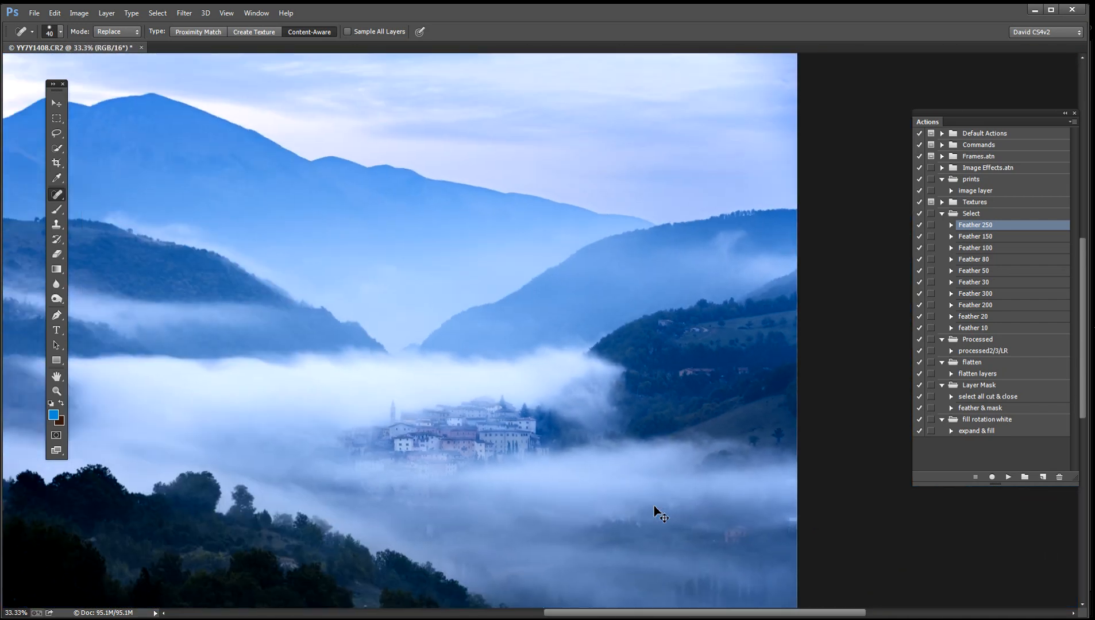